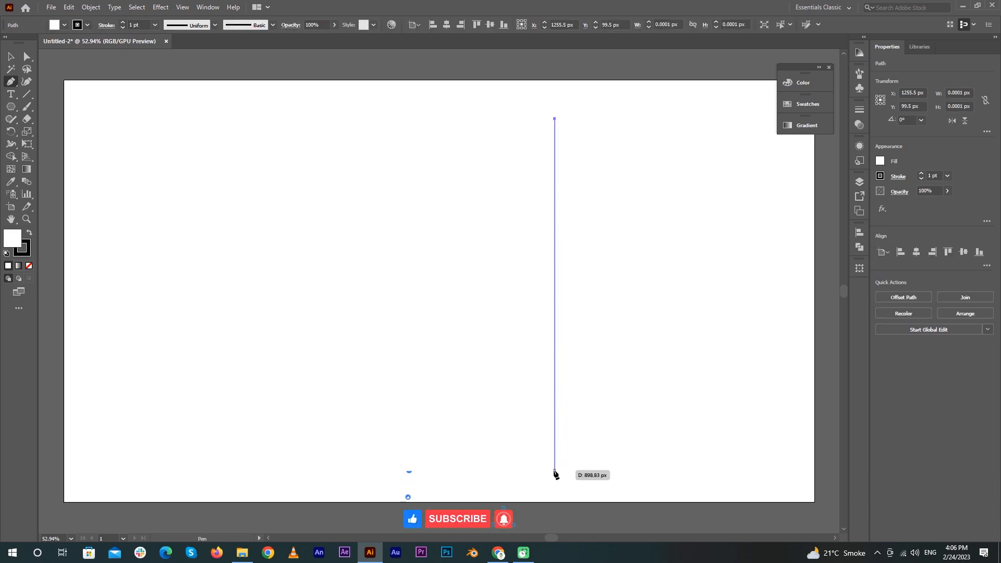
# - Draw a vertical line about 899 px long and duplicate it into five parallel lines spaced about 48 px apart
pyautogui.click(556, 470)
pyautogui.press('Escape')
pyautogui.click(10, 56)
pyautogui.moveTo(556, 269); pyautogui.dragTo(537, 270)
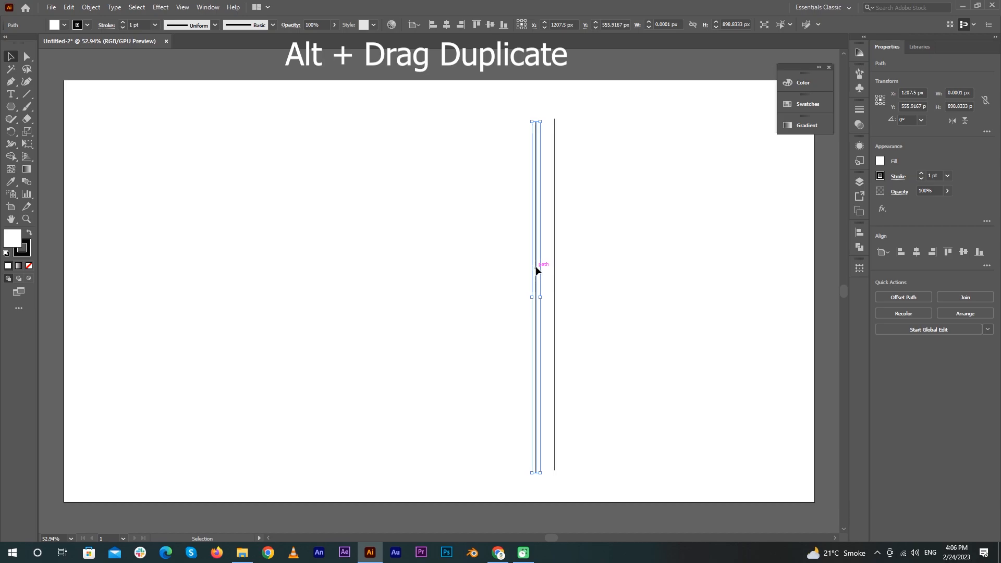
pyautogui.hotkey('ctrl', 'd')
pyautogui.hotkey('ctrl', 'd')
pyautogui.hotkey('ctrl', 'd')
# - Align the five lines by their vertical centers and create a copy of them rotated 90°
pyautogui.moveTo(433, 104); pyautogui.dragTo(626, 223)
pyautogui.click(490, 25)
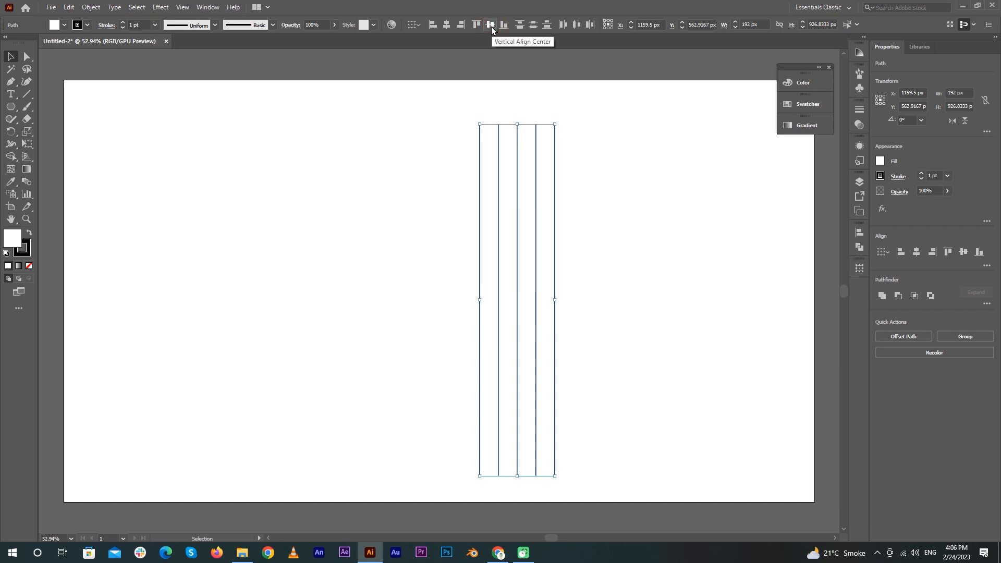
pyautogui.rightClick(519, 223)
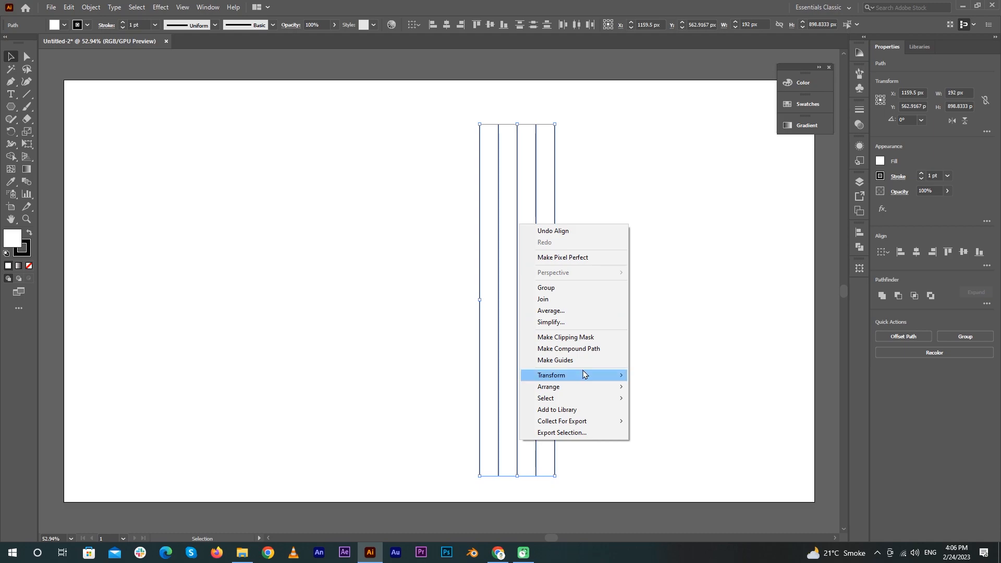
pyautogui.moveTo(567, 378)
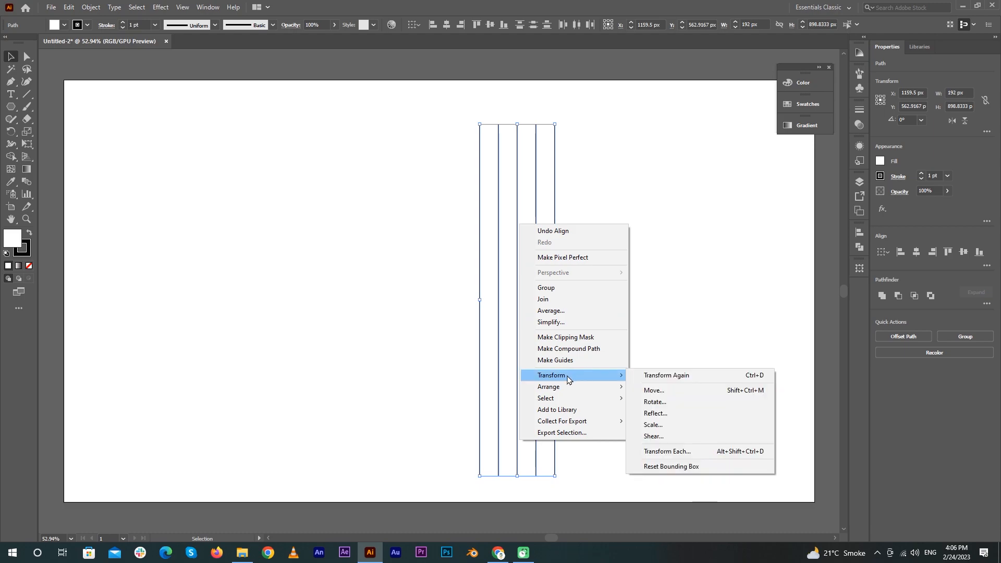
pyautogui.click(654, 402)
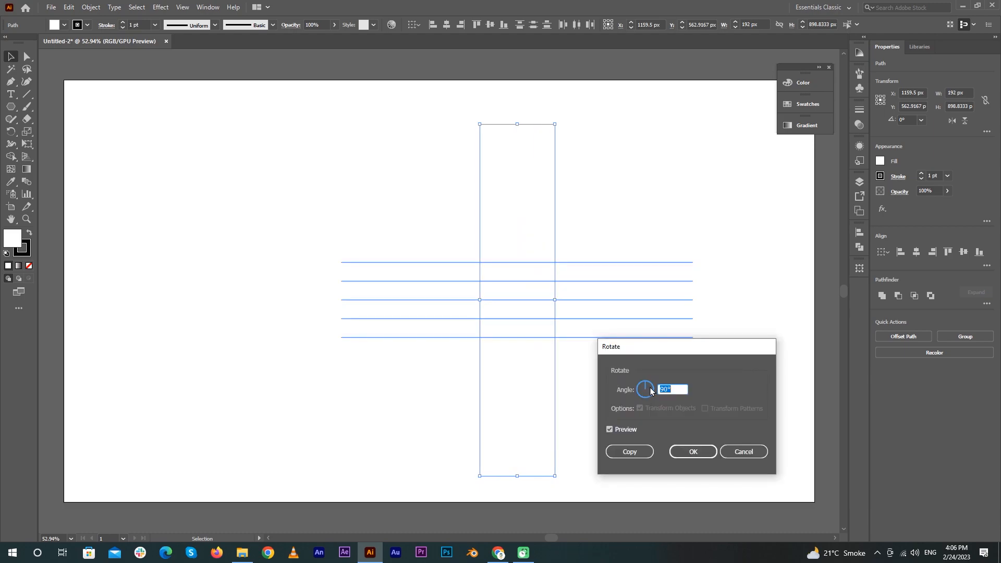
pyautogui.click(630, 451)
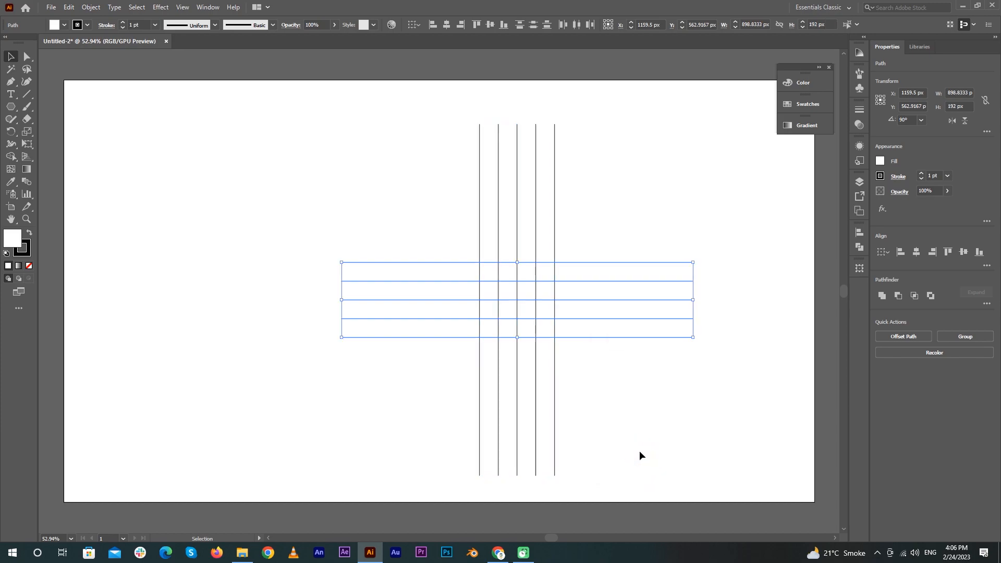
pyautogui.click(635, 402)
# - Select the whole line grid and move it to the artboard's center, at about X 960.5 px
pyautogui.moveTo(402, 201); pyautogui.dragTo(625, 355)
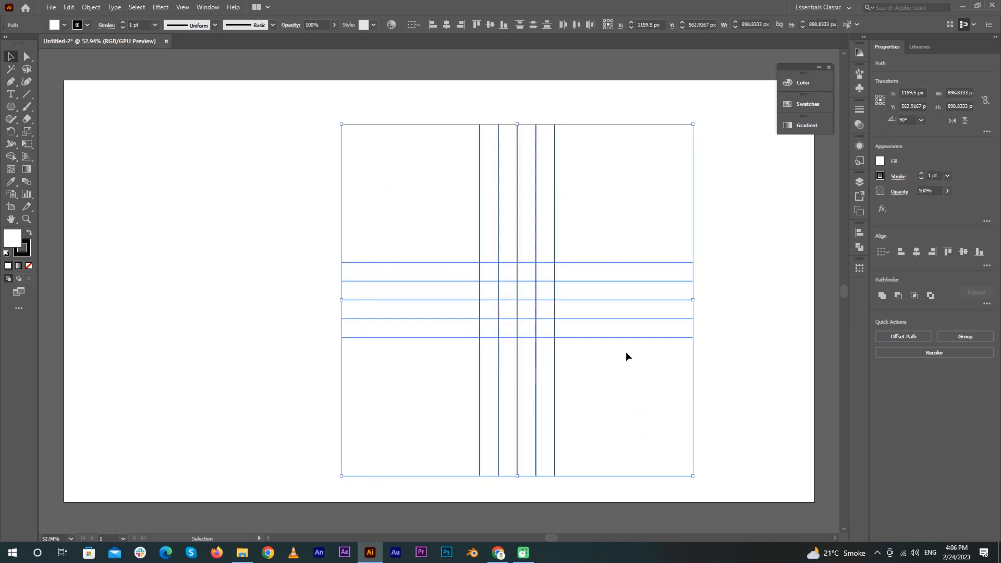
pyautogui.click(586, 331)
pyautogui.moveTo(671, 392); pyautogui.dragTo(254, 149)
pyautogui.moveTo(536, 292); pyautogui.dragTo(458, 290)
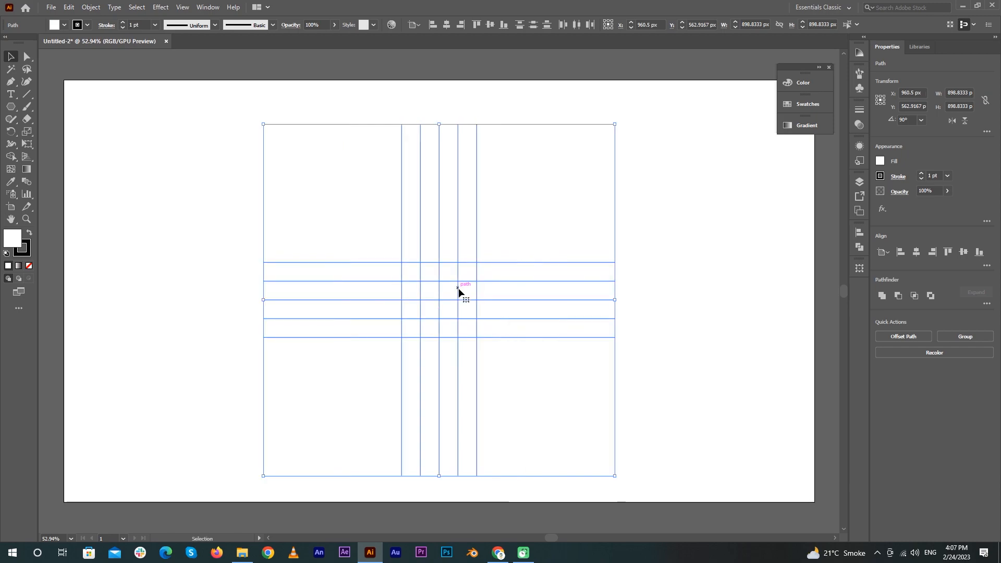
pyautogui.click(680, 282)
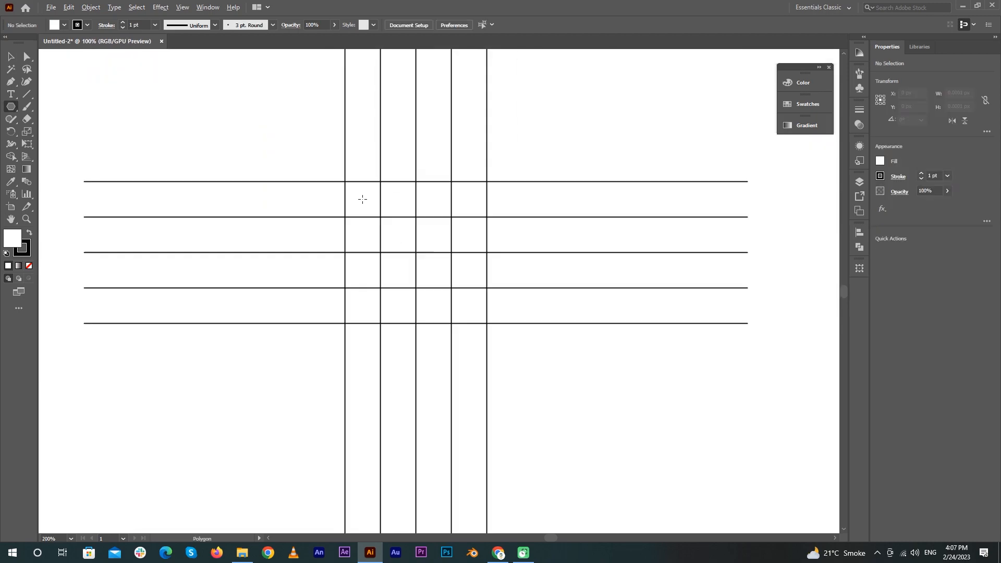
# - Rotate the complete line grid 45° so that its lines run diagonally
pyautogui.scroll(-2, 362, 198)
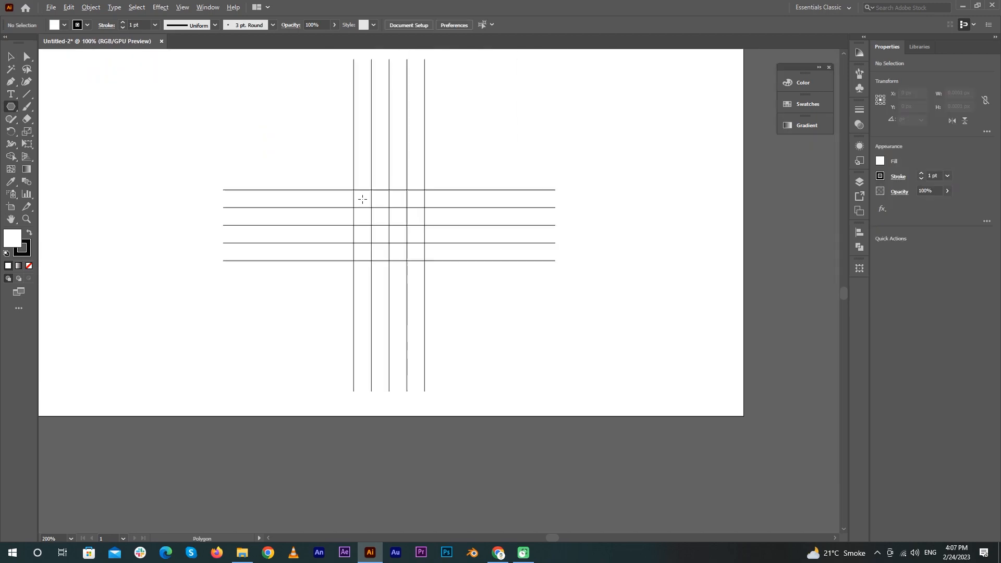
pyautogui.click(11, 57)
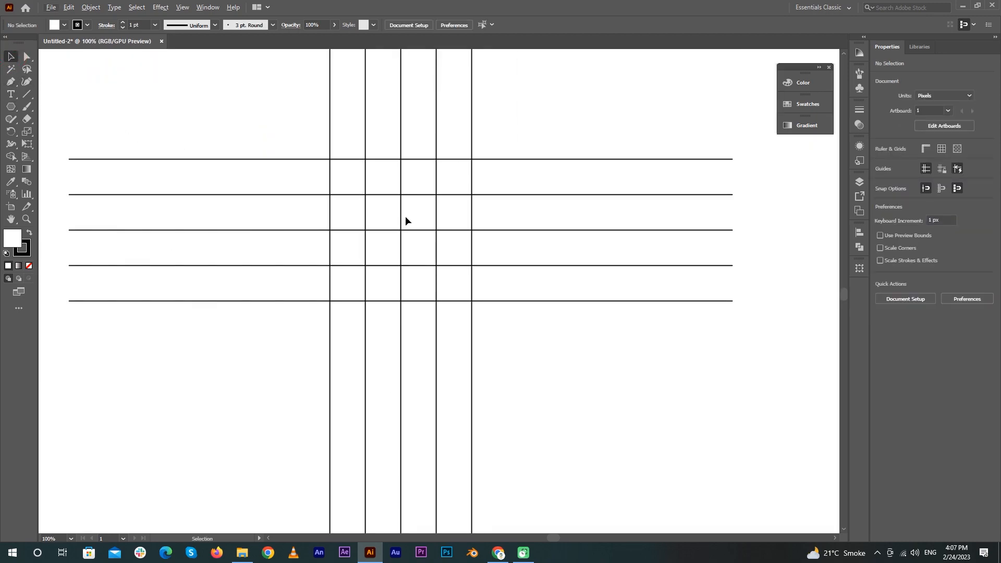
pyautogui.scroll(-2, 460, 258)
pyautogui.moveTo(372, 181); pyautogui.dragTo(591, 302)
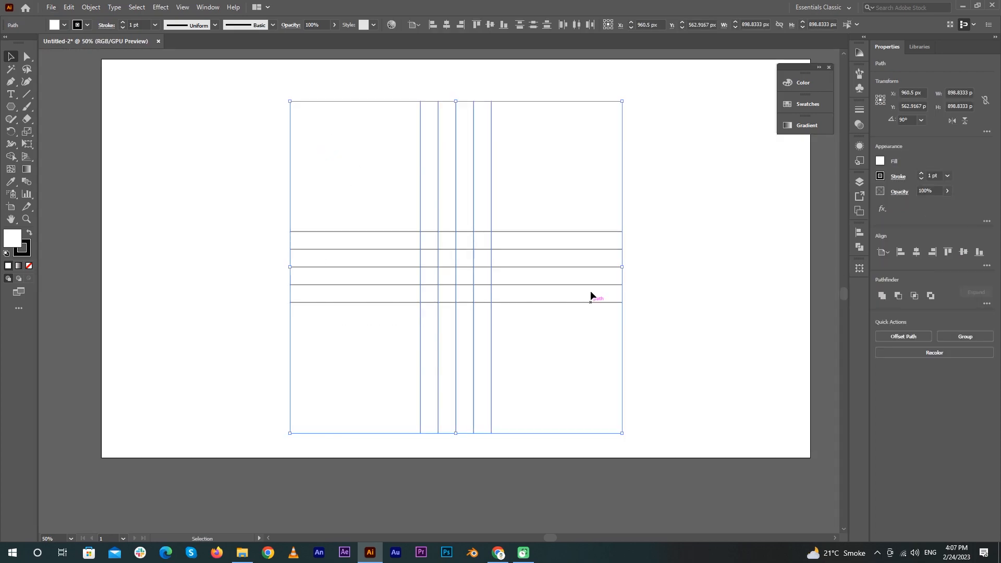
pyautogui.moveTo(622, 96); pyautogui.dragTo(652, 211)
pyautogui.click(551, 263)
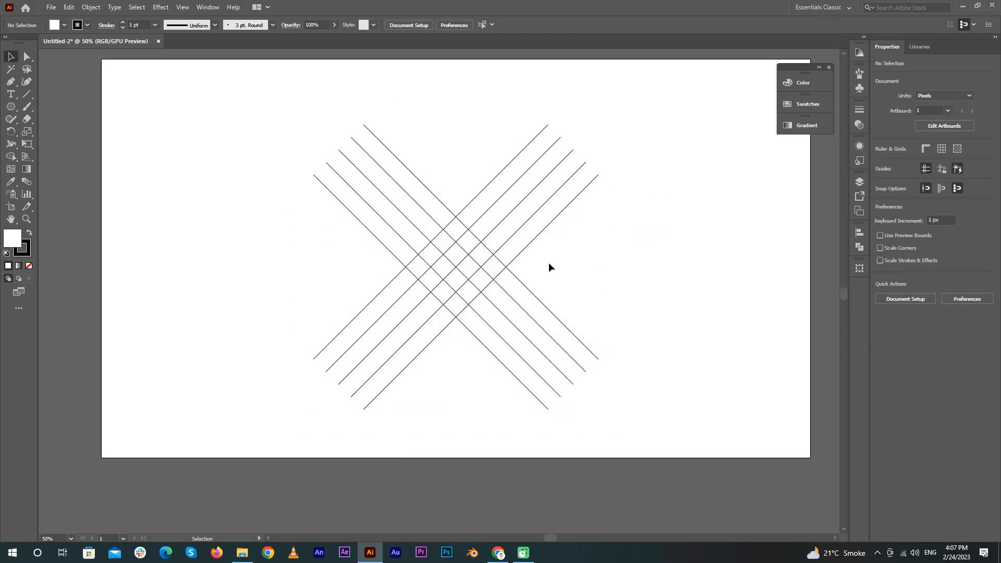
# - Create a hexagon about 115.5 × 100 px with the Polygon tool over the grid and remove its fill
pyautogui.scroll(3, 509, 220)
pyautogui.scroll(3, 548, 230)
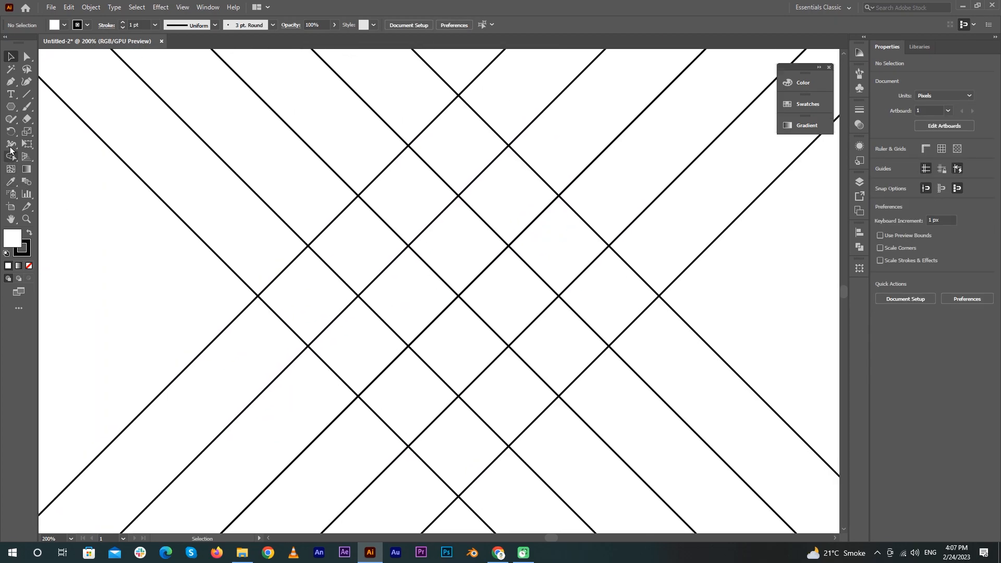
pyautogui.click(9, 108)
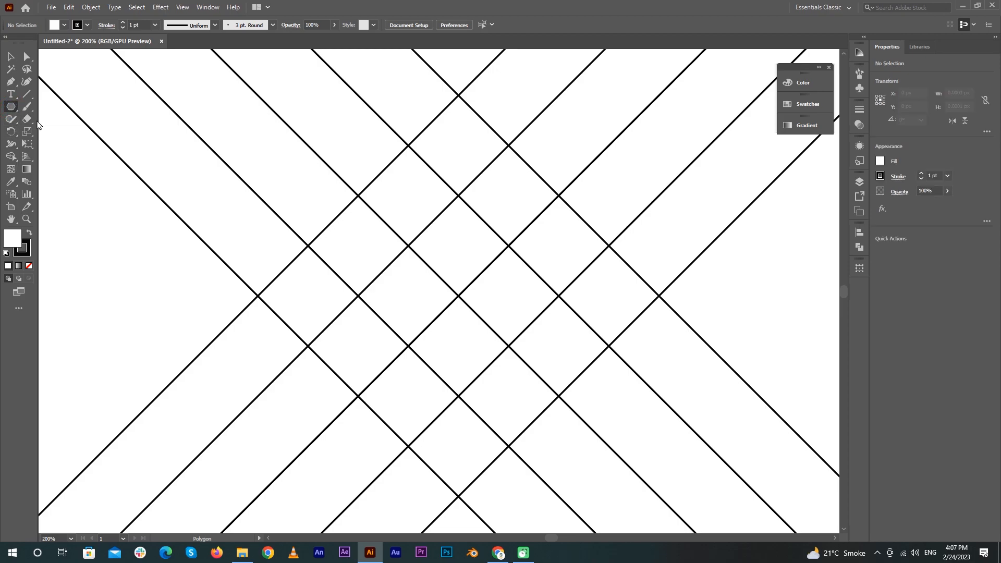
pyautogui.click(385, 235)
pyautogui.click(480, 298)
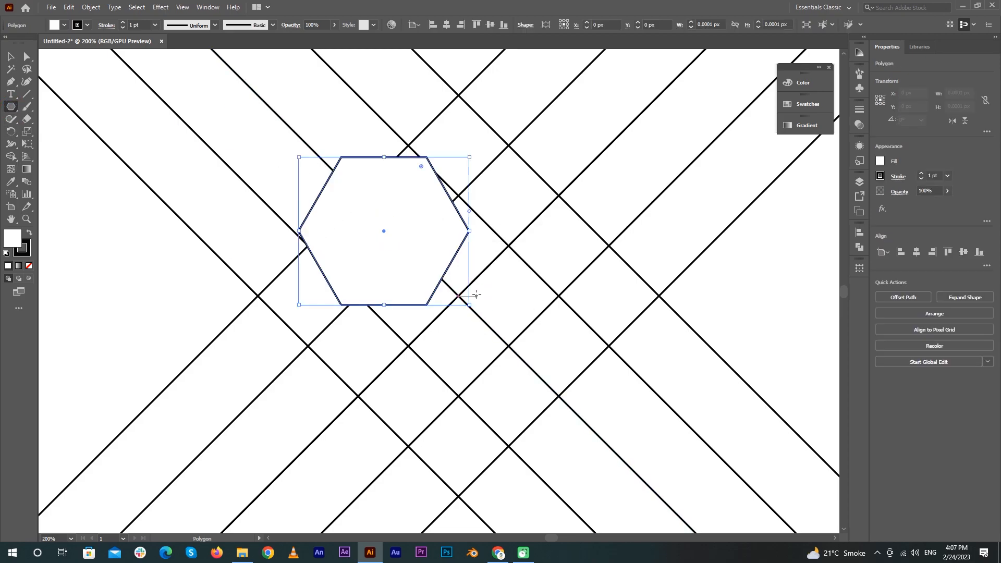
pyautogui.click(25, 254)
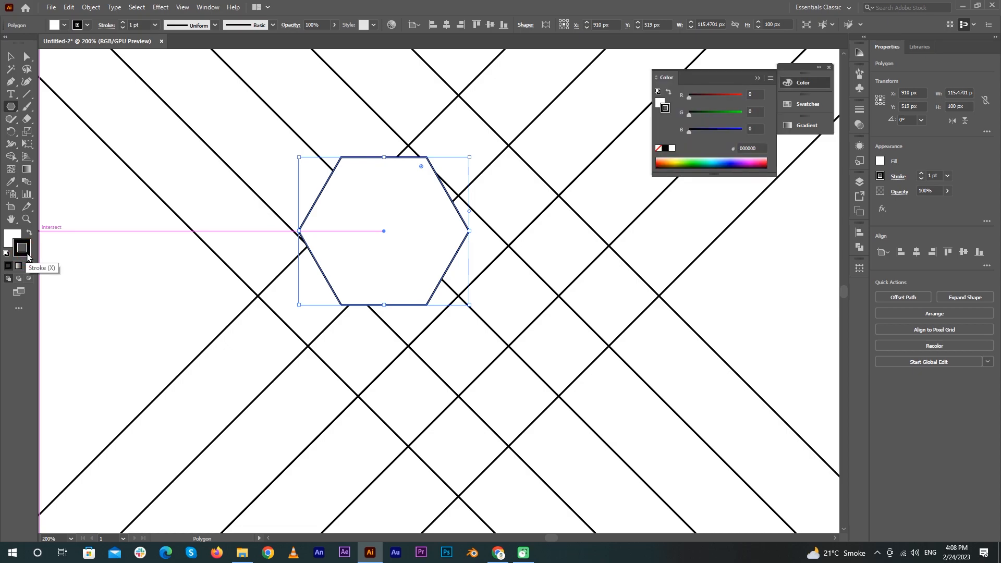
pyautogui.click(10, 236)
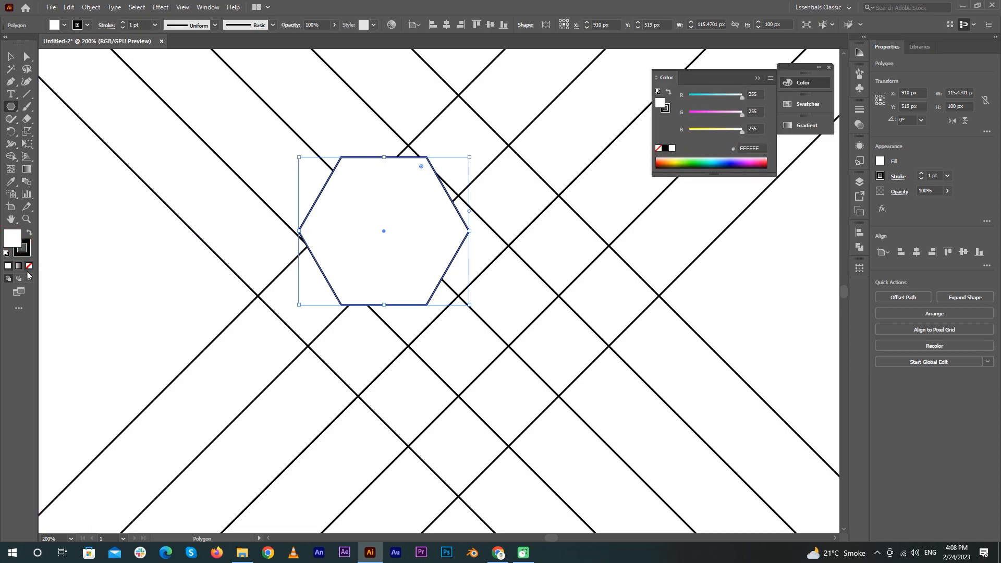
pyautogui.click(28, 265)
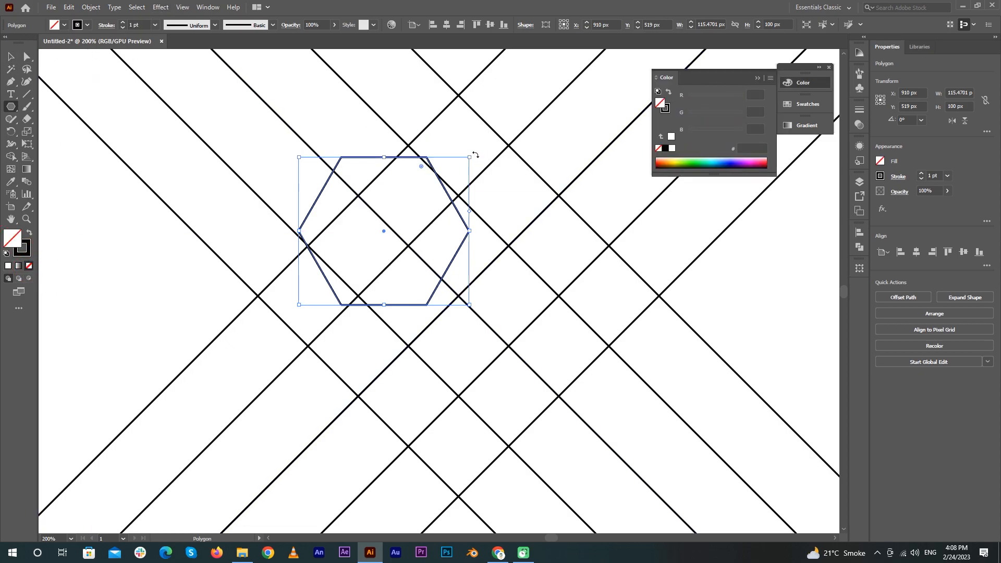
# - Rotate the hexagon to 270° so a corner points up, and place that corner on the grid's top intersection
pyautogui.moveTo(472, 156); pyautogui.dragTo(490, 201)
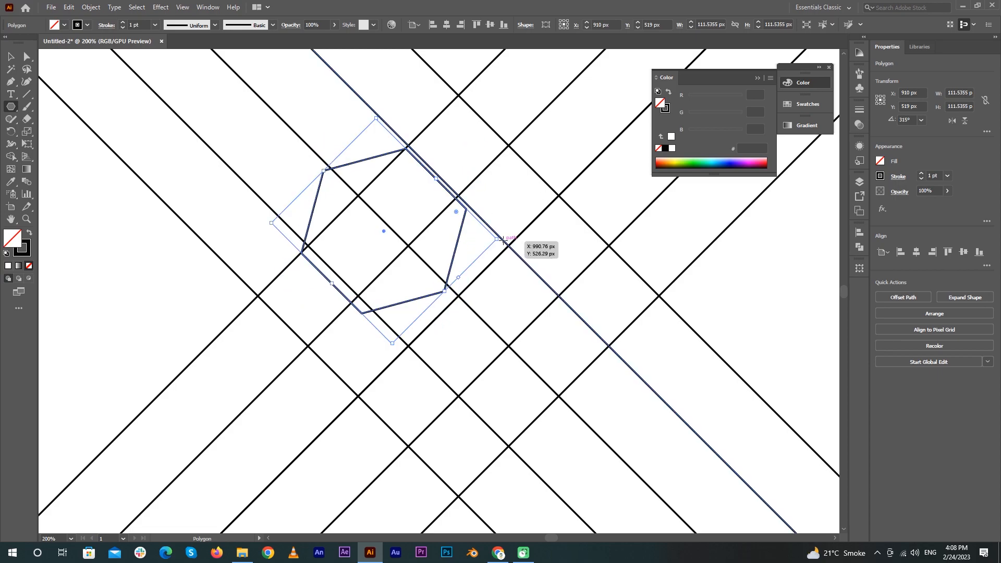
pyautogui.moveTo(492, 272)
pyautogui.mouseDown()
pyautogui.moveTo(470, 276)
pyautogui.moveTo(487, 281)
pyautogui.mouseUp()
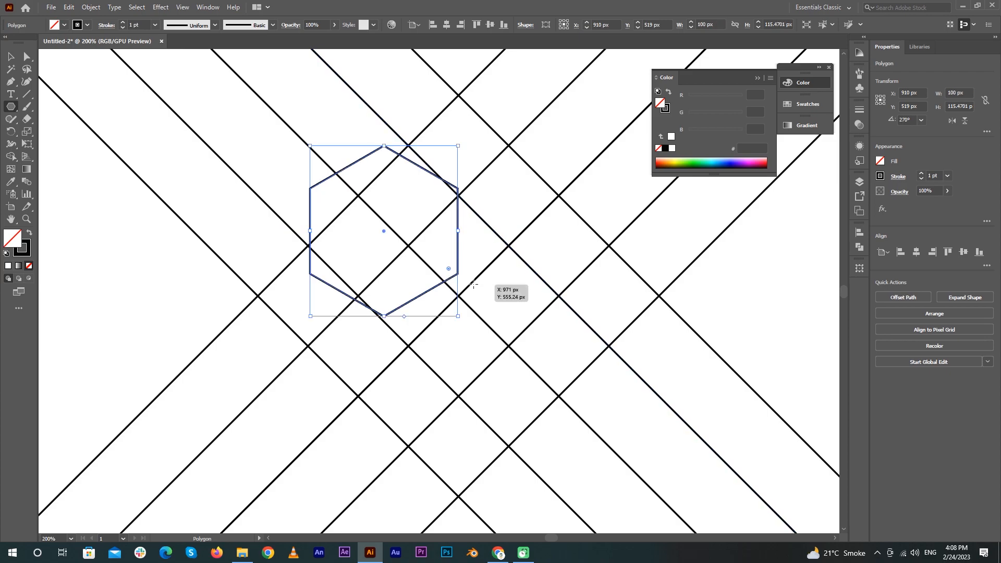
pyautogui.click(8, 57)
pyautogui.moveTo(384, 234); pyautogui.dragTo(459, 184)
pyautogui.scroll(5, 462, 71)
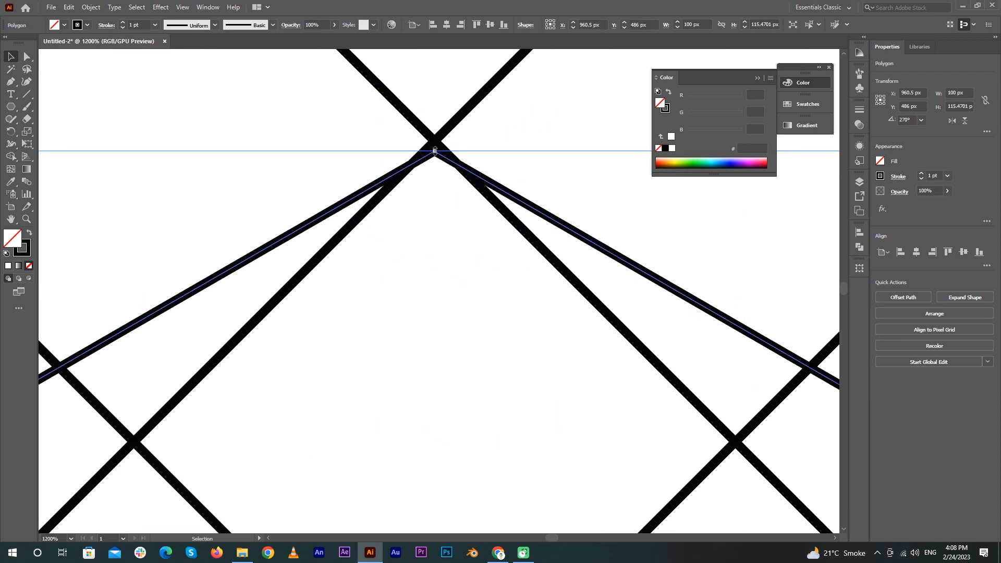
pyautogui.scroll(-2, 438, 271)
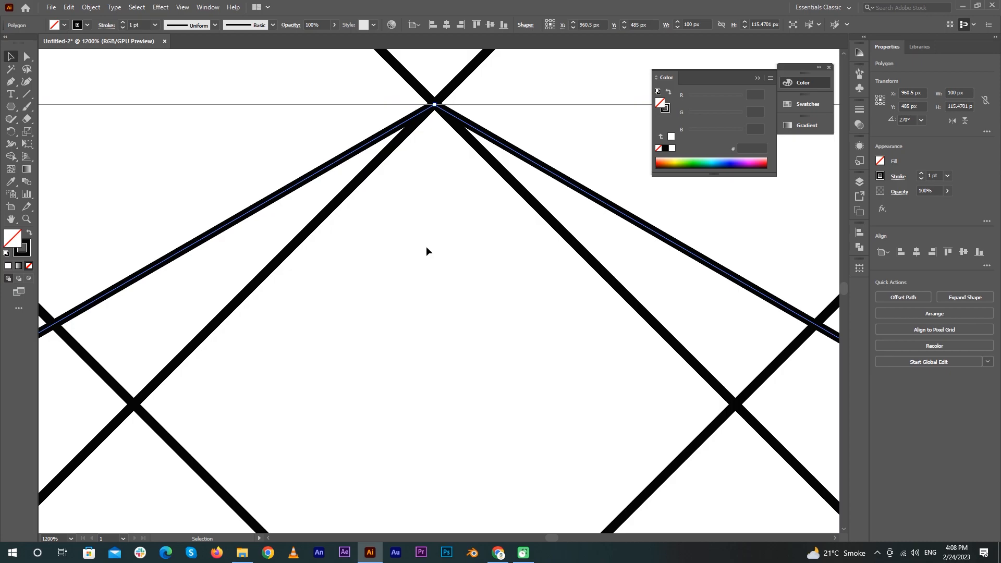
pyautogui.scroll(-4, 427, 246)
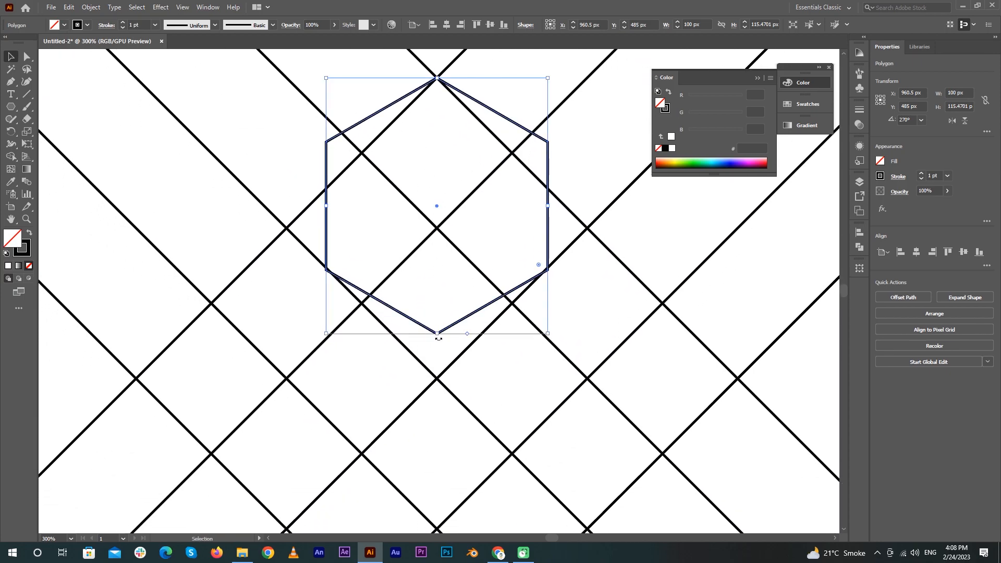
# - Scale the hexagon proportionally to about 234 × 270 px, extending its bottom corner to the grid's lowest intersection
pyautogui.moveTo(437, 333); pyautogui.dragTo(438, 376)
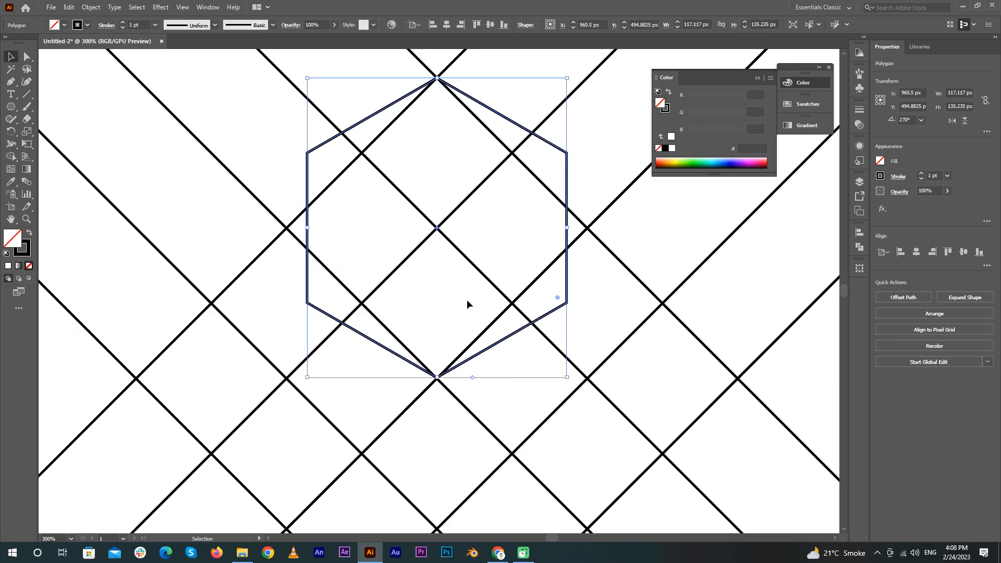
pyautogui.click(436, 321)
pyautogui.scroll(3, 460, 309)
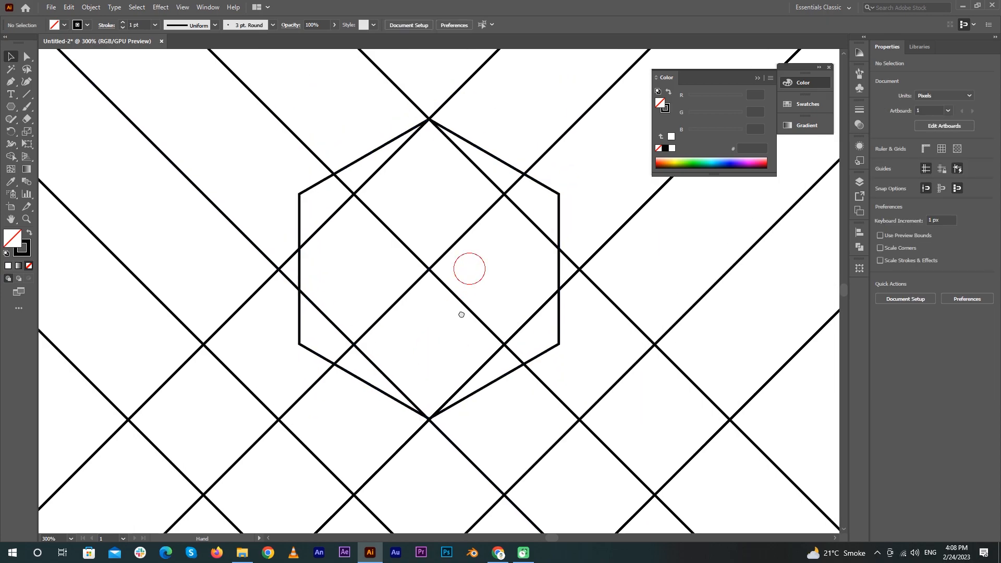
pyautogui.scroll(-4, 459, 313)
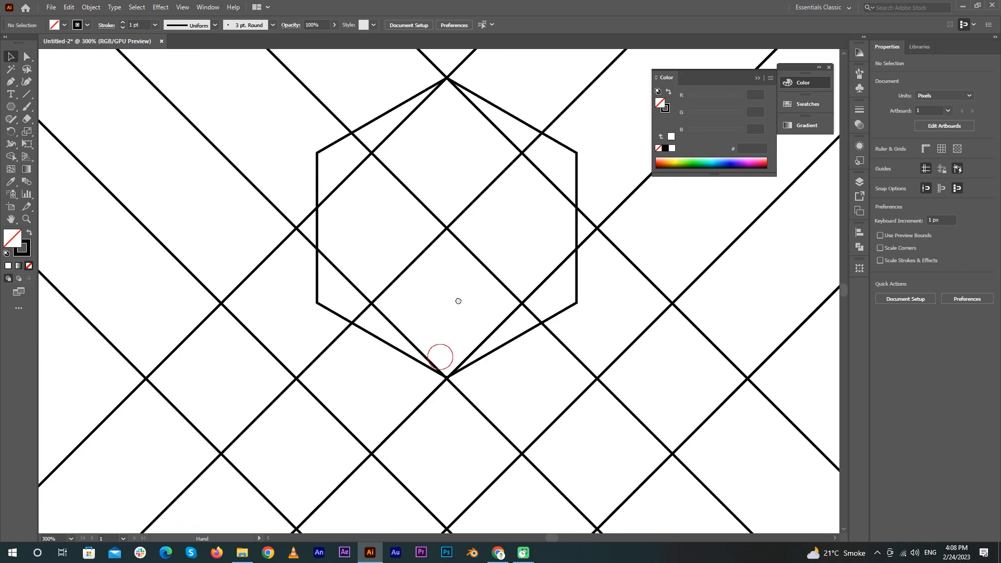
pyautogui.scroll(-1, 472, 302)
pyautogui.scroll(-1, 455, 349)
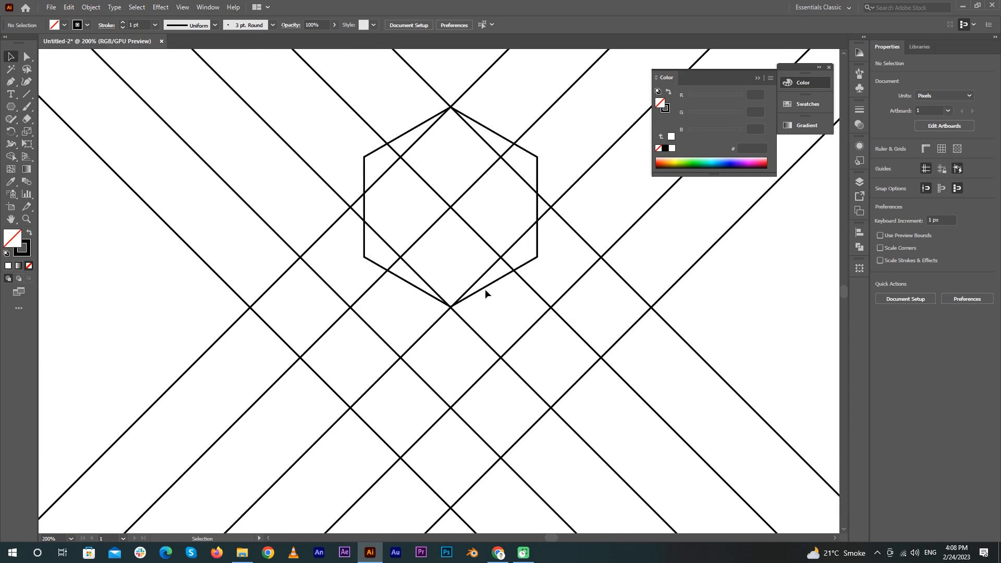
pyautogui.click(485, 288)
pyautogui.moveTo(451, 306); pyautogui.dragTo(454, 506)
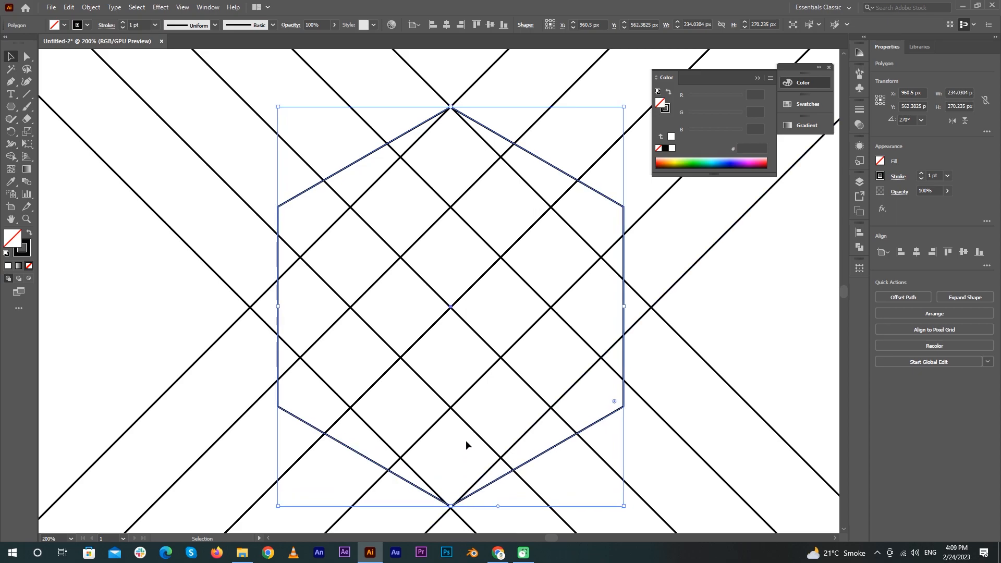
pyautogui.click(452, 428)
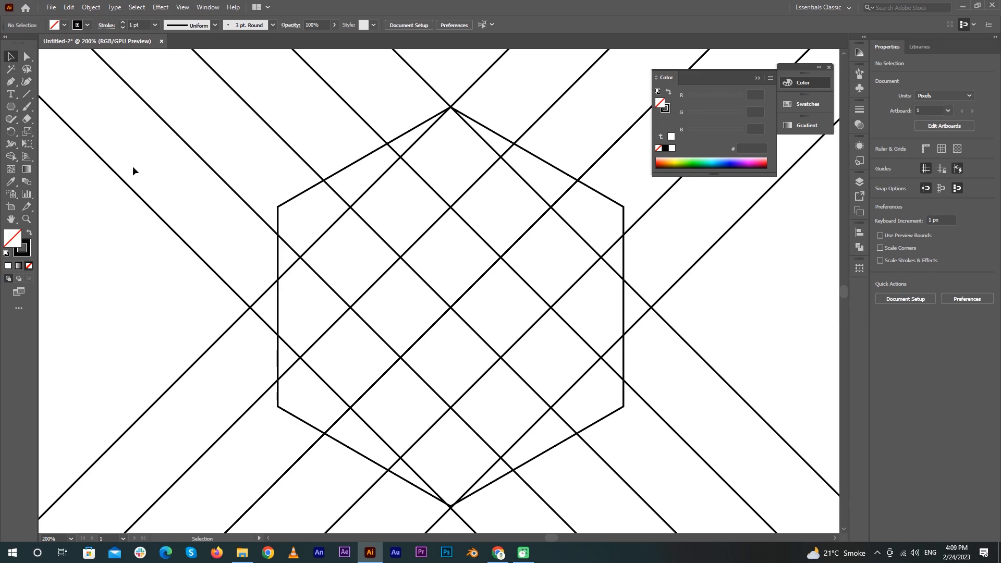
# - Select the grid lines and hexagon for the Shape Builder tool, and give them a cyan 00FFFF fill and no stroke
pyautogui.keyDown('alt'); pyautogui.scroll(-2, 110, 188); pyautogui.keyUp('alt')
pyautogui.moveTo(585, 142); pyautogui.dragTo(157, 453)
pyautogui.keyDown('alt'); pyautogui.scroll(2, 212, 248); pyautogui.keyUp('alt')
pyautogui.moveTo(314, 255); pyautogui.dragTo(387, 300)
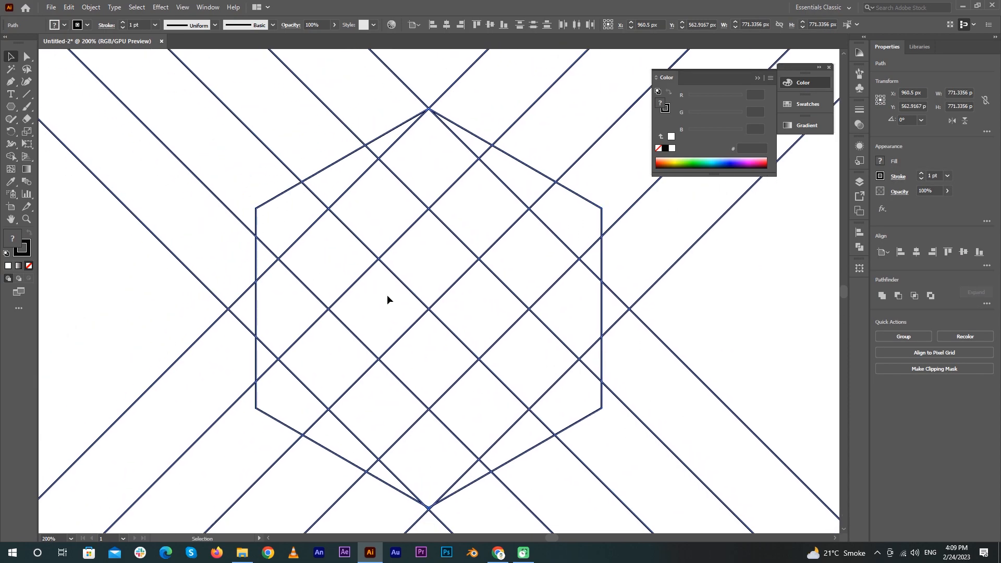
pyautogui.click(10, 156)
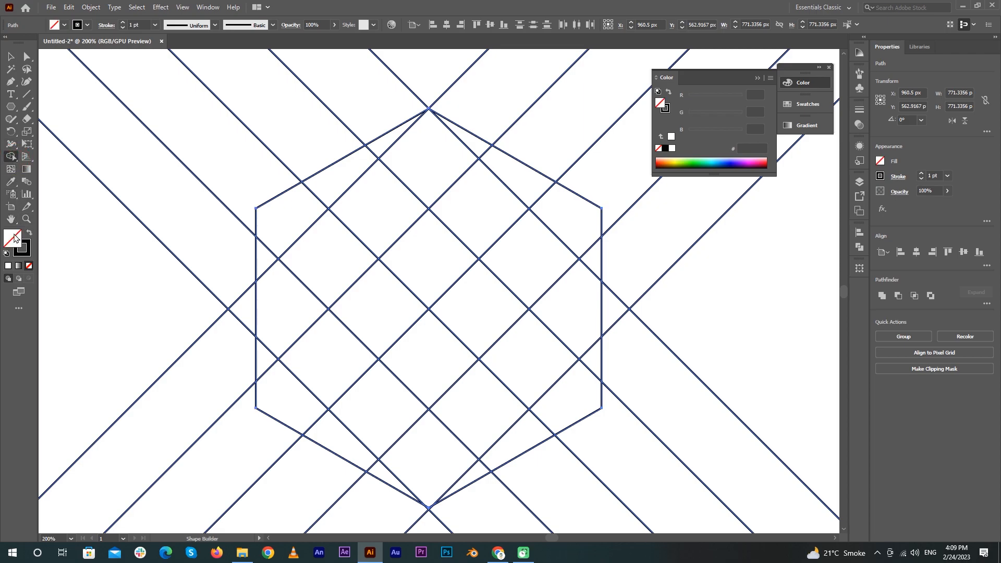
pyautogui.click(64, 25)
pyautogui.click(59, 42)
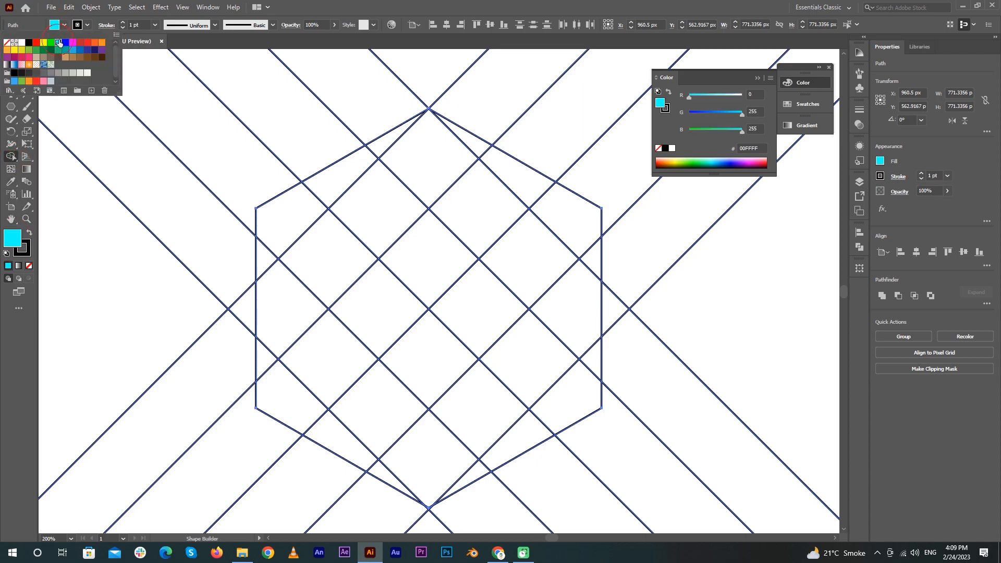
pyautogui.click(87, 24)
pyautogui.click(23, 251)
pyautogui.click(29, 266)
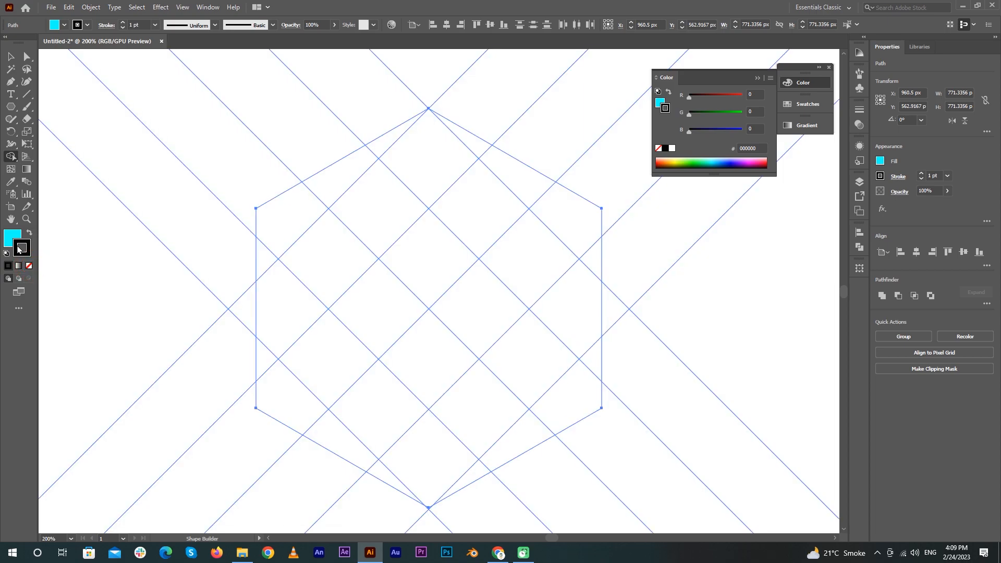
pyautogui.click(13, 237)
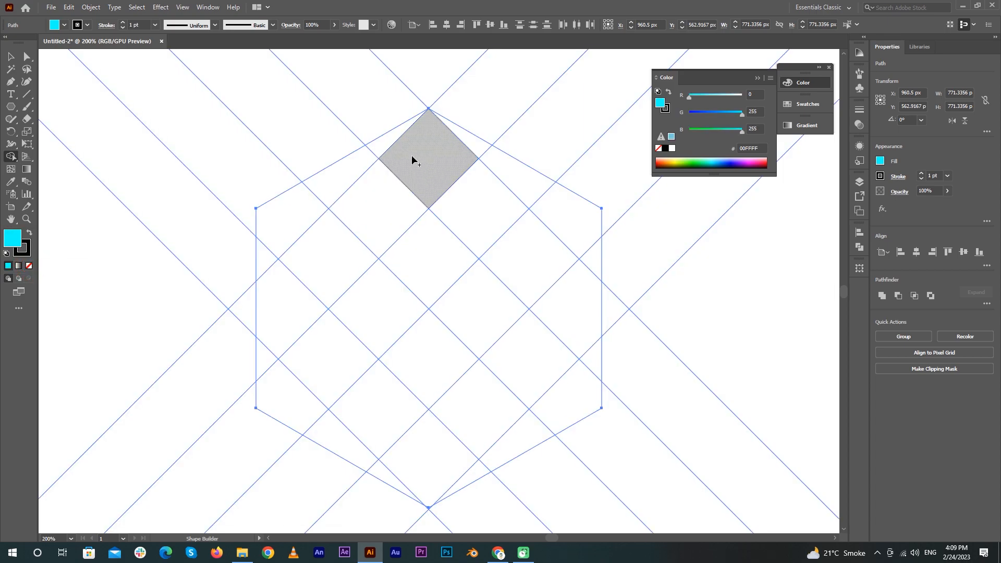
# - Merge the hexagon's left band in cyan and the bottom band in blue 0000FF with the Shape Builder tool
pyautogui.moveTo(420, 118)
pyautogui.mouseDown()
pyautogui.moveTo(294, 225)
pyautogui.moveTo(312, 356)
pyautogui.moveTo(355, 404)
pyautogui.mouseUp()
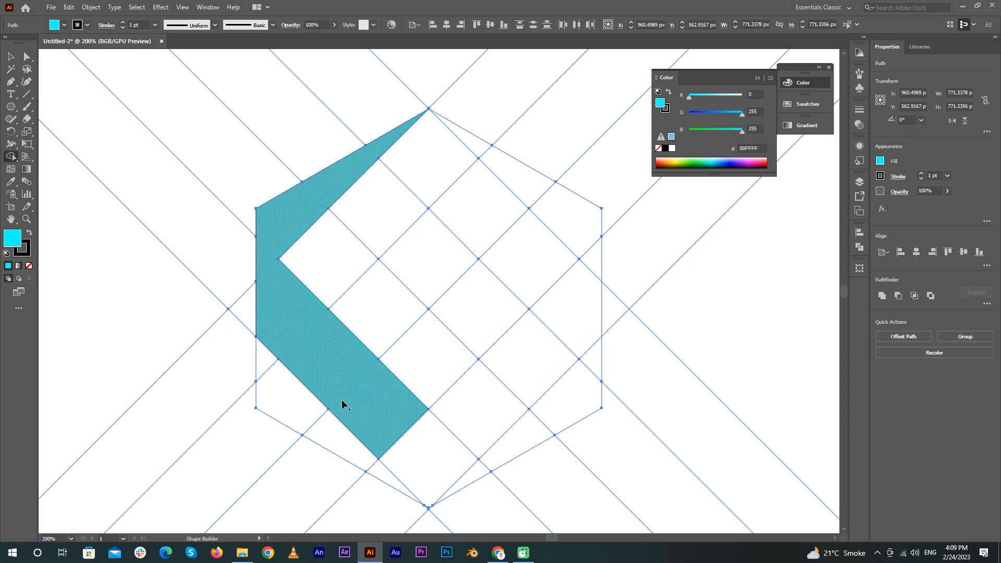
pyautogui.click(61, 27)
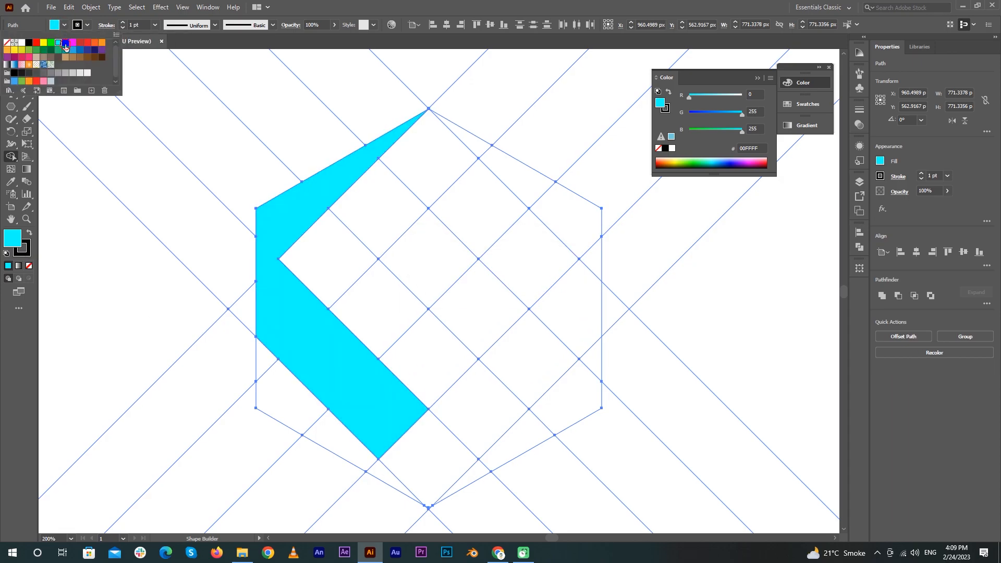
pyautogui.click(65, 43)
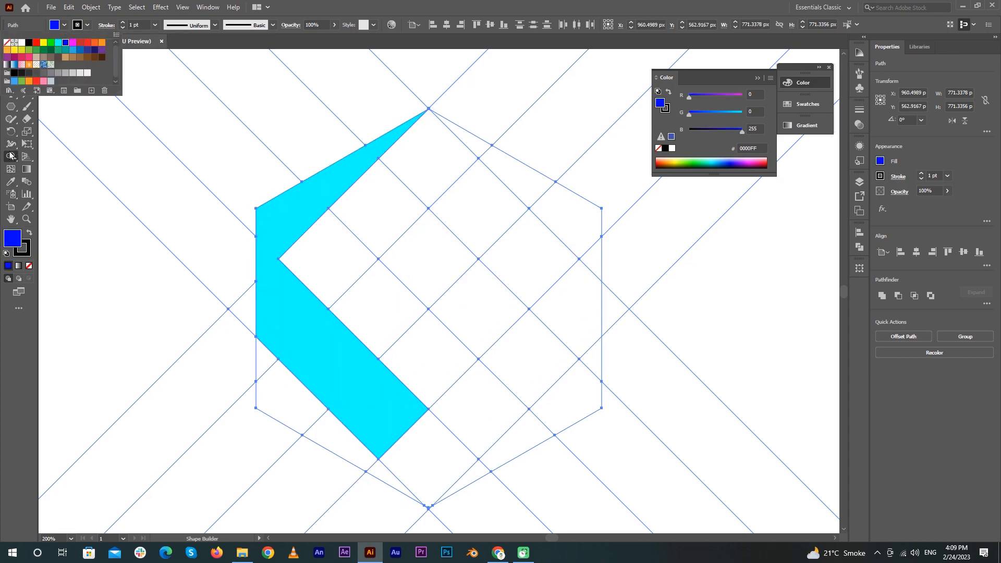
pyautogui.click(11, 156)
pyautogui.moveTo(268, 372)
pyautogui.mouseDown()
pyautogui.moveTo(322, 429)
pyautogui.moveTo(394, 474)
pyautogui.mouseUp()
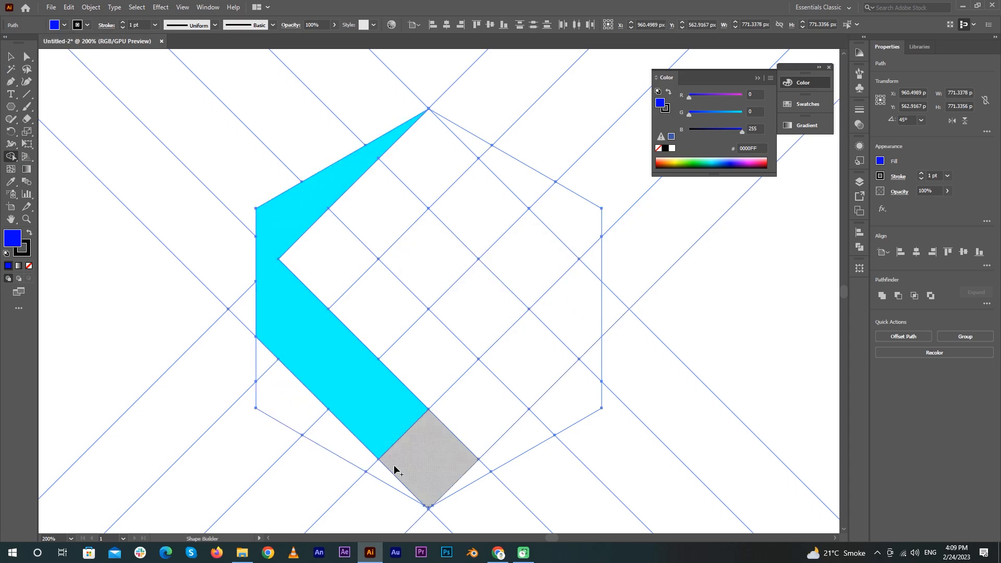
pyautogui.moveTo(374, 471)
pyautogui.mouseDown()
pyautogui.moveTo(431, 461)
pyautogui.moveTo(522, 376)
pyautogui.mouseUp()
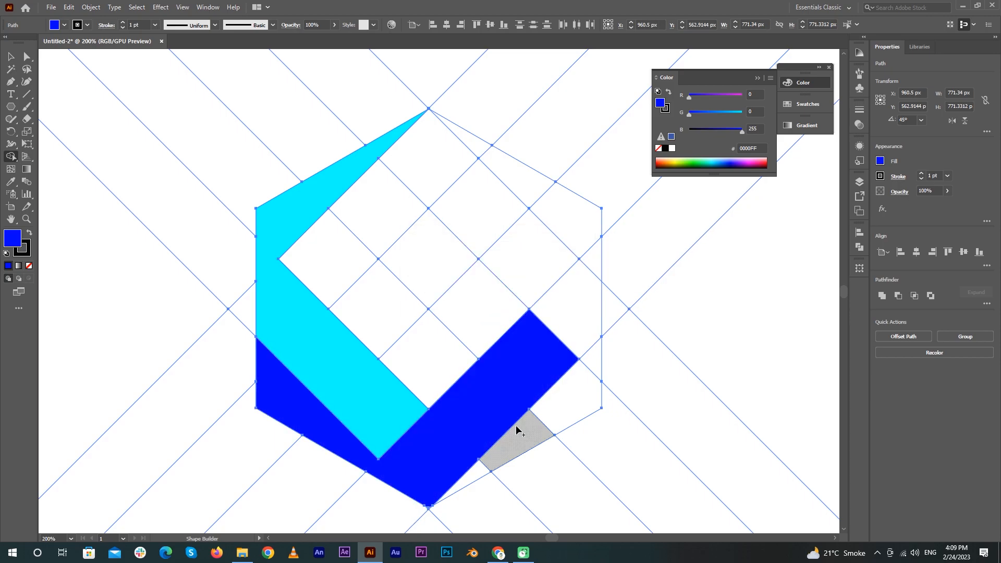
# - Merge the hexagon's right band, from the bottom corner up to the inner square's top corner, in magenta FF00FF
pyautogui.click(64, 27)
pyautogui.click(72, 43)
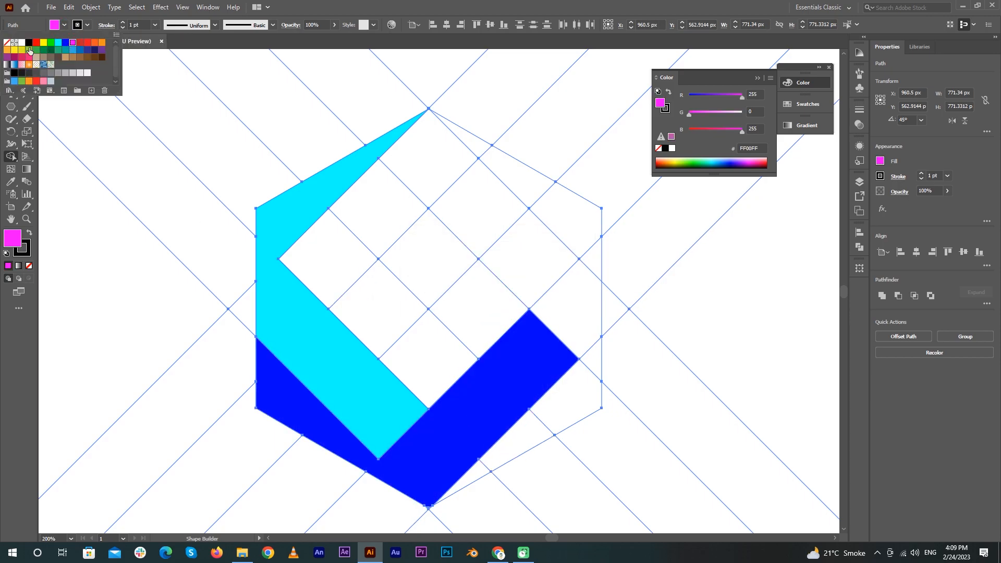
pyautogui.click(11, 157)
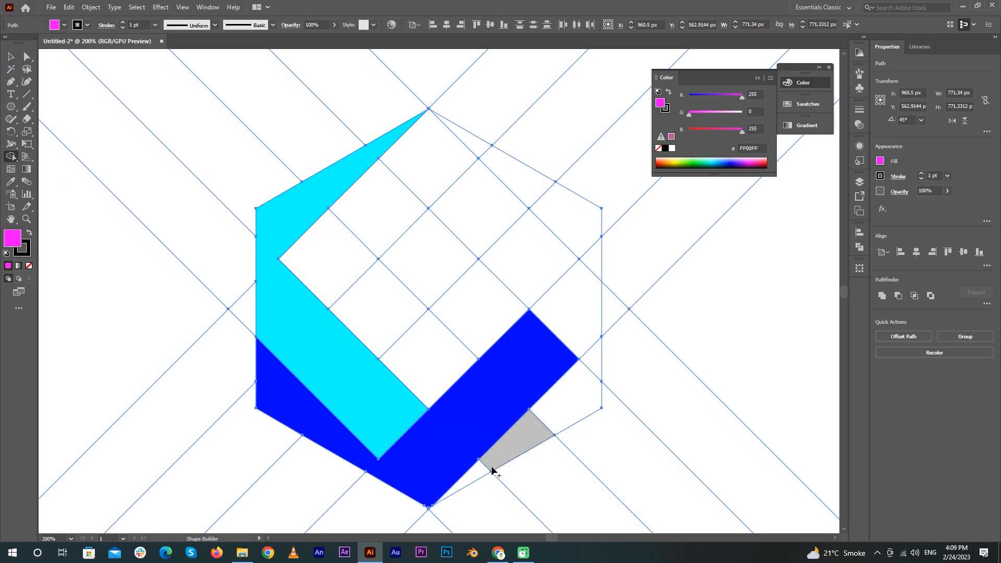
pyautogui.moveTo(481, 476)
pyautogui.mouseDown()
pyautogui.moveTo(572, 406)
pyautogui.moveTo(595, 360)
pyautogui.moveTo(570, 306)
pyautogui.moveTo(483, 221)
pyautogui.mouseUp()
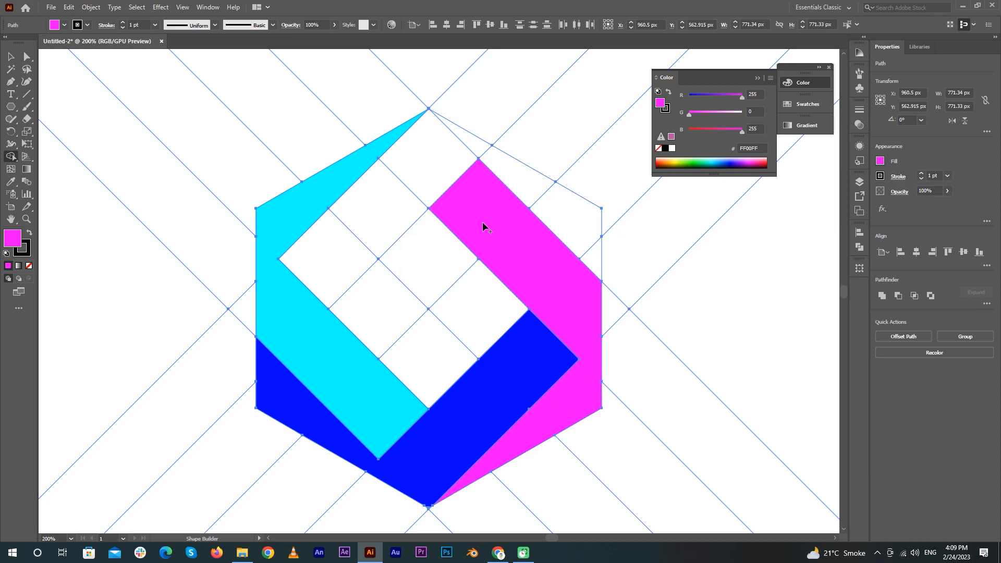
# - Merge the remaining top band in red C1272D with the Shape Builder tool, and clear the selection
pyautogui.click(63, 25)
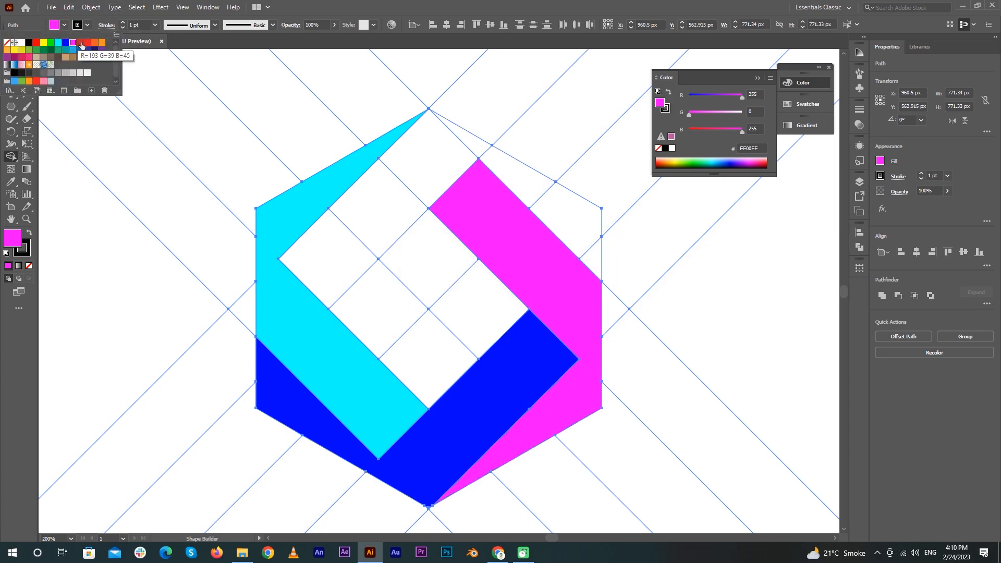
pyautogui.click(80, 42)
pyautogui.click(10, 157)
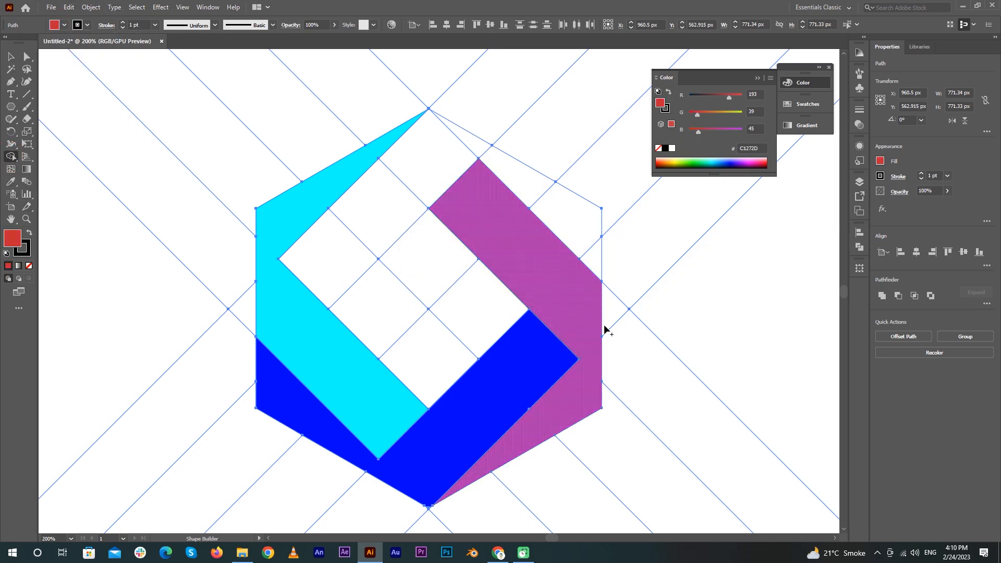
pyautogui.moveTo(559, 218)
pyautogui.mouseDown()
pyautogui.moveTo(519, 174)
pyautogui.moveTo(476, 152)
pyautogui.moveTo(485, 179)
pyautogui.moveTo(331, 267)
pyautogui.mouseUp()
pyautogui.press('v')
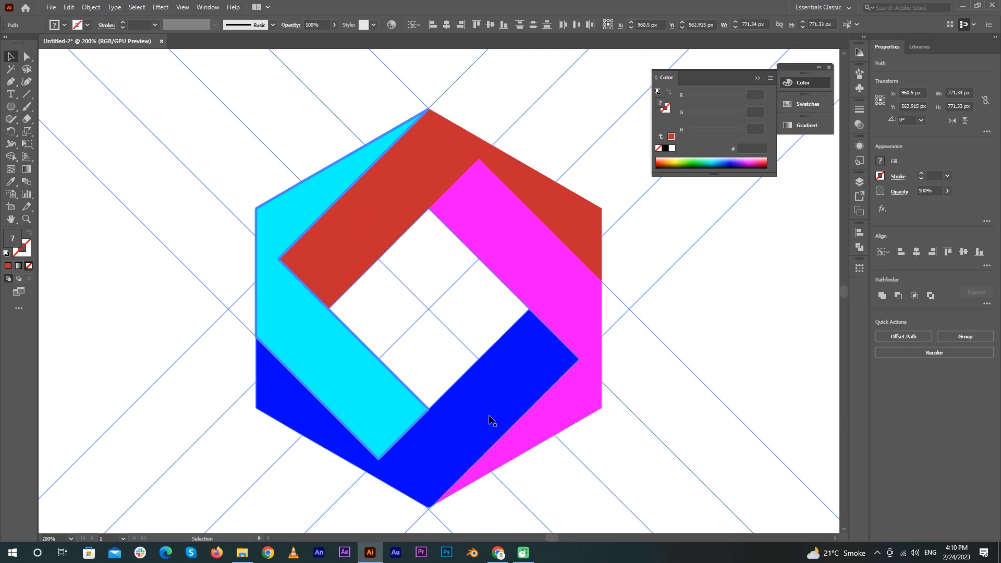
pyautogui.click(141, 313)
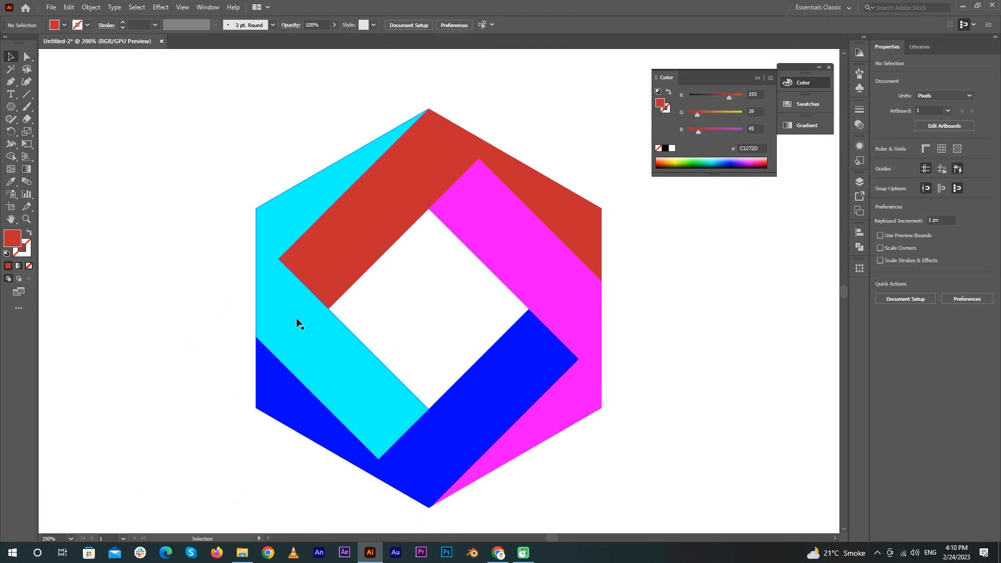
# - Select the four coloured bands, cut them, and dismiss the download manager prompt without downloading anything
pyautogui.scroll(-2, 298, 320)
pyautogui.moveTo(481, 334); pyautogui.dragTo(533, 327)
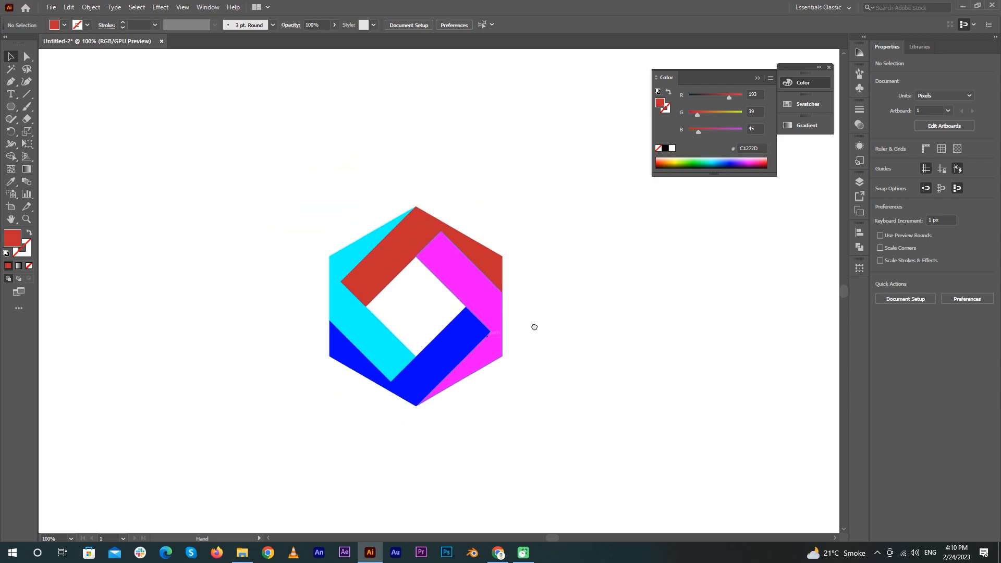
pyautogui.click(358, 262)
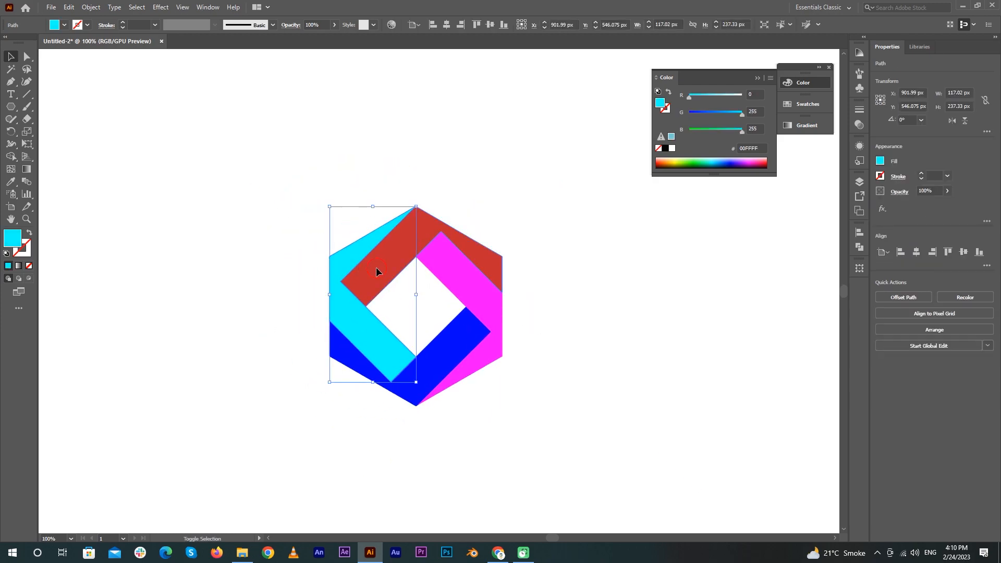
pyautogui.keyDown('shift'); pyautogui.click(475, 263); pyautogui.keyUp('shift')
pyautogui.keyDown('shift'); pyautogui.click(458, 357); pyautogui.keyUp('shift')
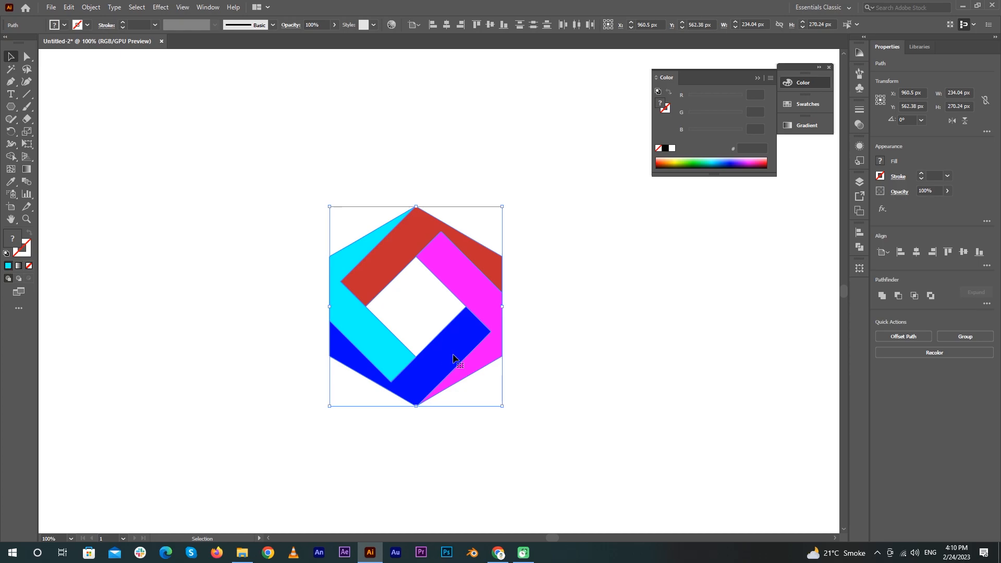
pyautogui.click(69, 7)
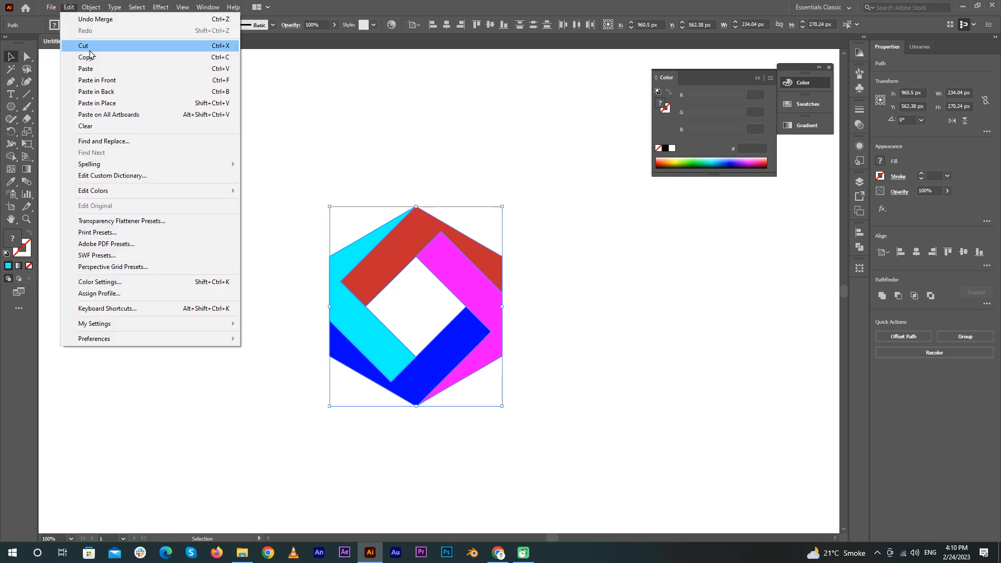
pyautogui.click(87, 48)
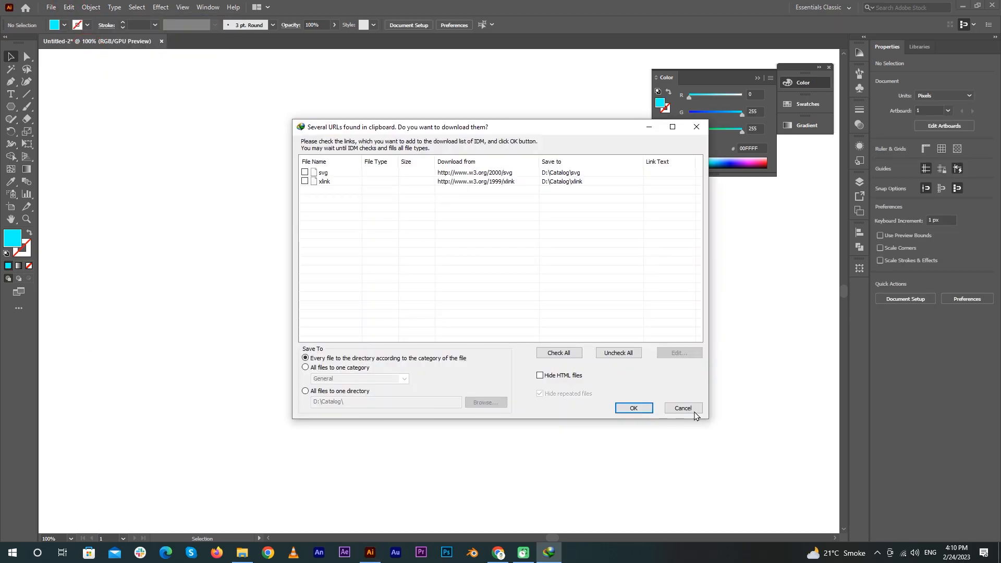
pyautogui.click(694, 412)
# - Select all the leftover grid lines and fragments on the artboard and delete them
pyautogui.hotkey('ctrl', '-')
pyautogui.hotkey('ctrl', '-')
pyautogui.moveTo(157, 146); pyautogui.dragTo(705, 523)
pyautogui.hotkey('ctrl', 'v')
pyautogui.click(486, 377)
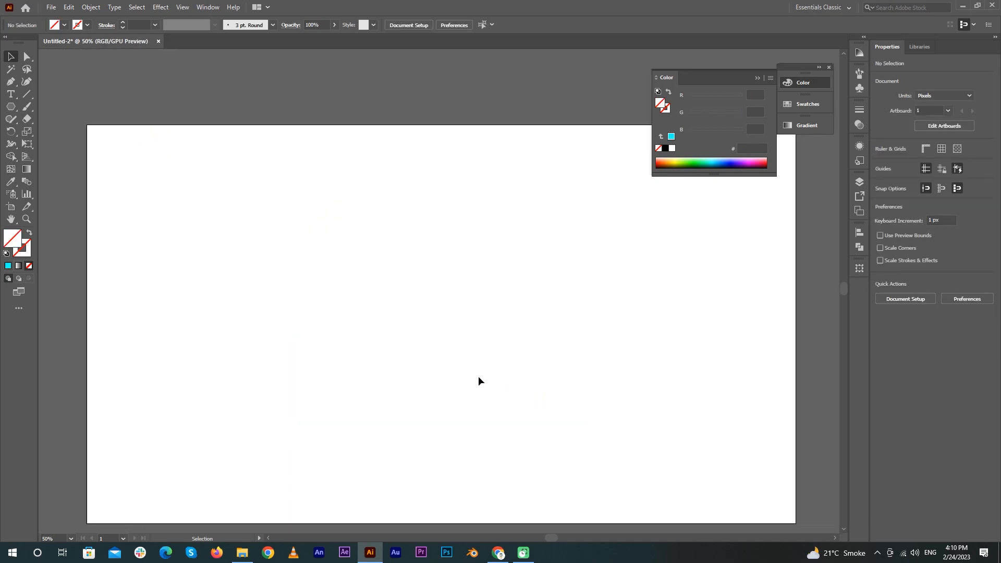
# - Paste the cut logo bands back in front at their original position
pyautogui.click(51, 7)
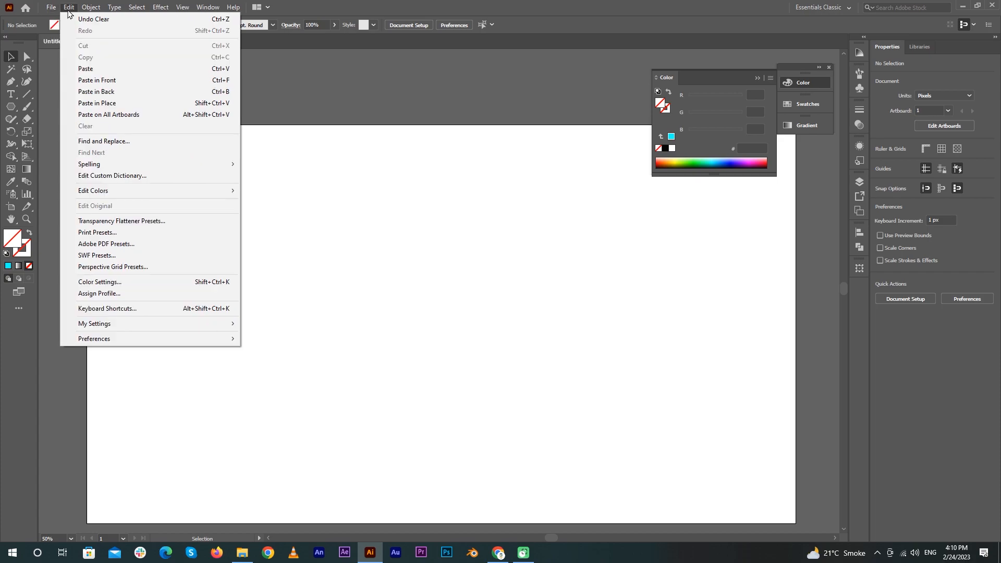
pyautogui.click(223, 80)
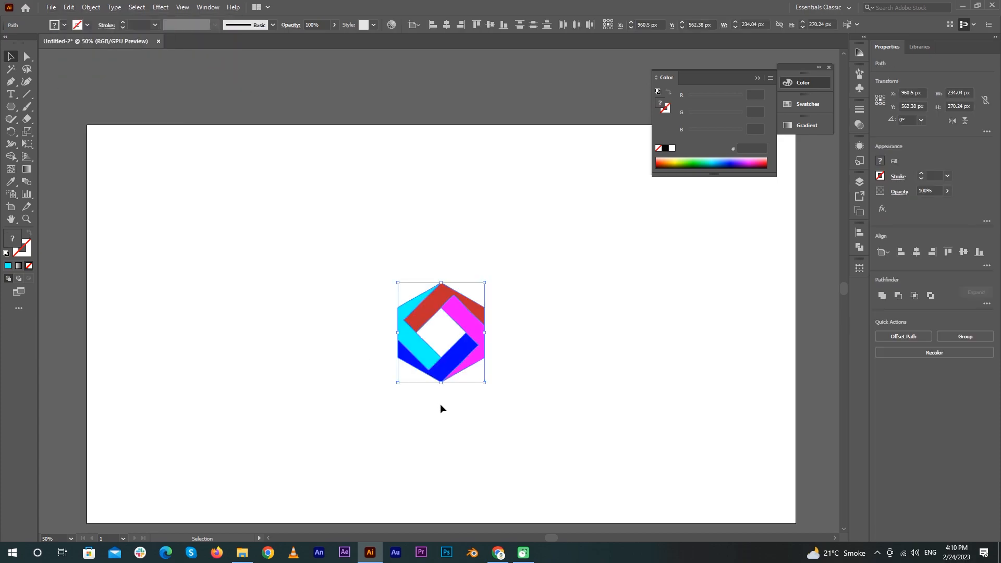
pyautogui.scroll(4, 461, 358)
pyautogui.moveTo(420, 266); pyautogui.dragTo(432, 311)
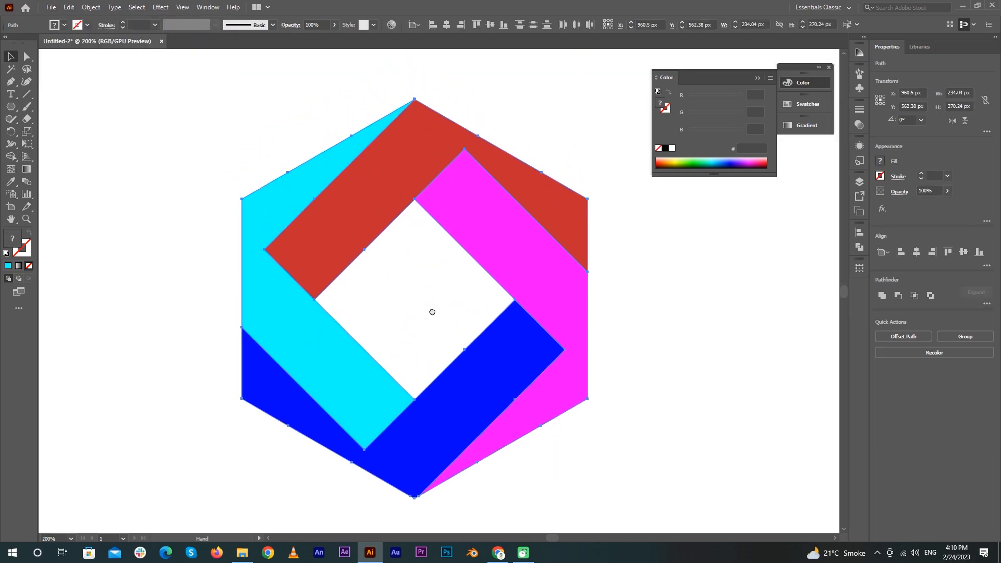
# - Select all four bands and fill them with the white-to-black linear gradient
pyautogui.click(678, 306)
pyautogui.moveTo(163, 109); pyautogui.dragTo(652, 477)
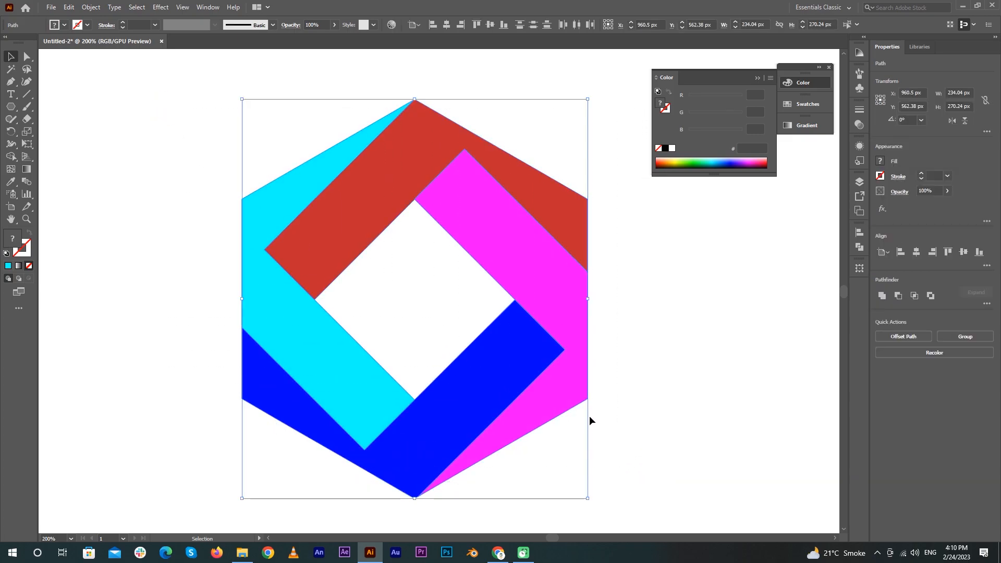
pyautogui.click(801, 126)
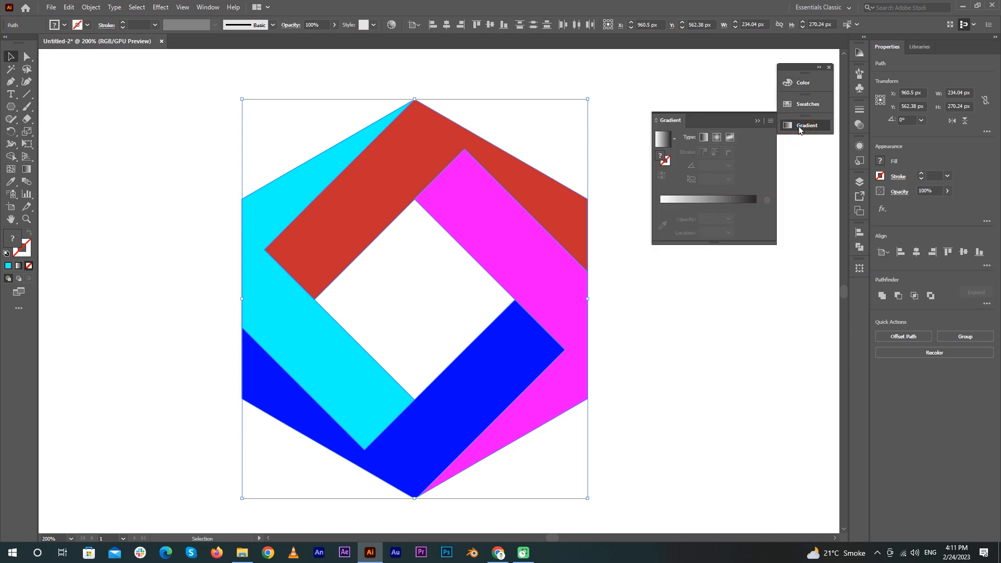
pyautogui.click(662, 140)
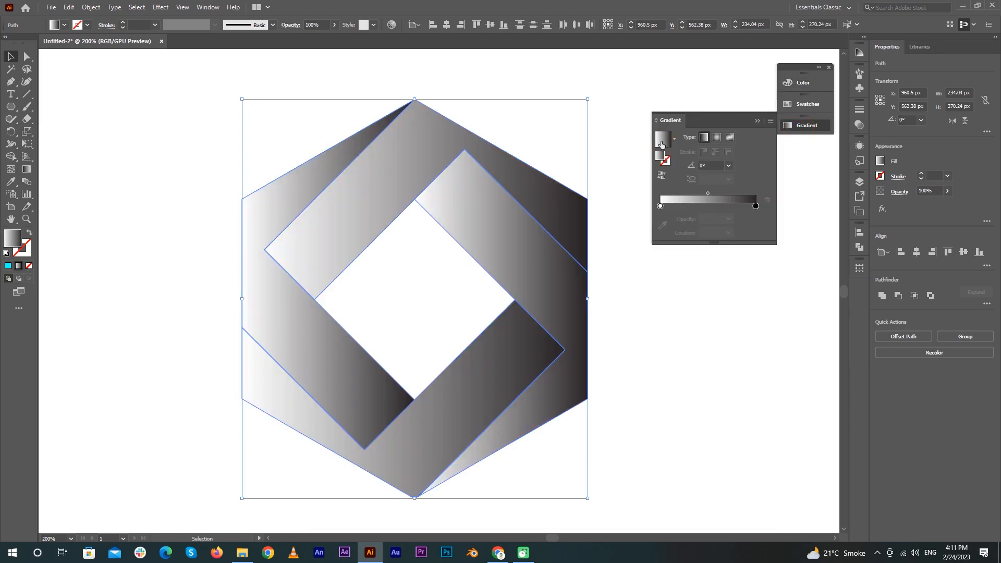
pyautogui.click(692, 302)
pyautogui.moveTo(199, 125); pyautogui.dragTo(615, 465)
pyautogui.press('a')
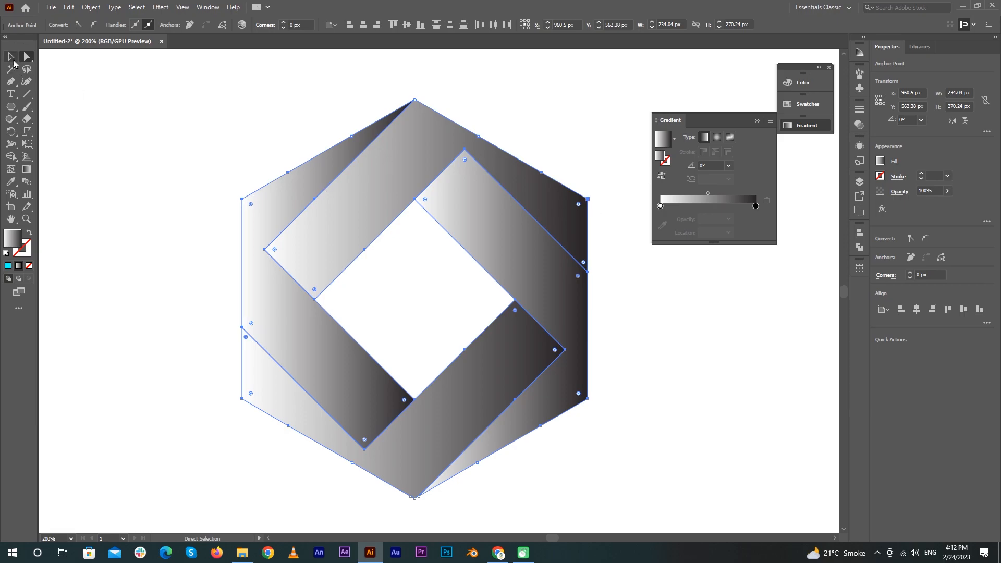
pyautogui.click(660, 206)
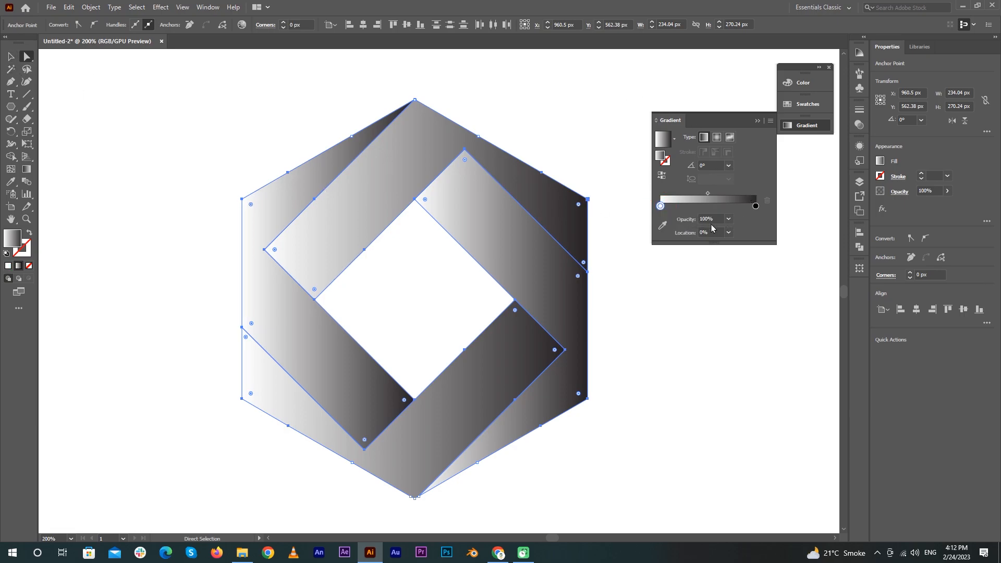
pyautogui.click(664, 226)
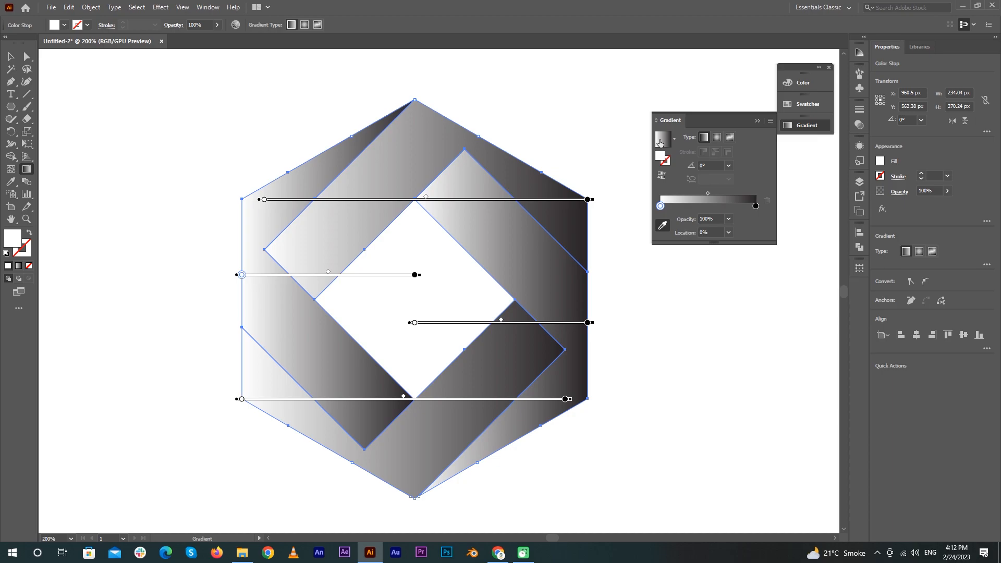
pyautogui.press('Escape')
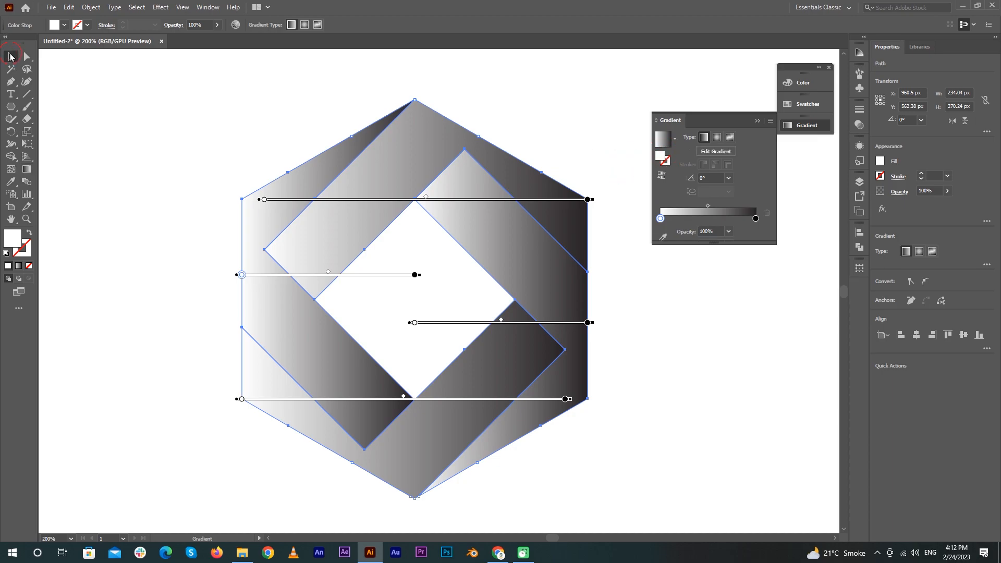
pyautogui.click(11, 56)
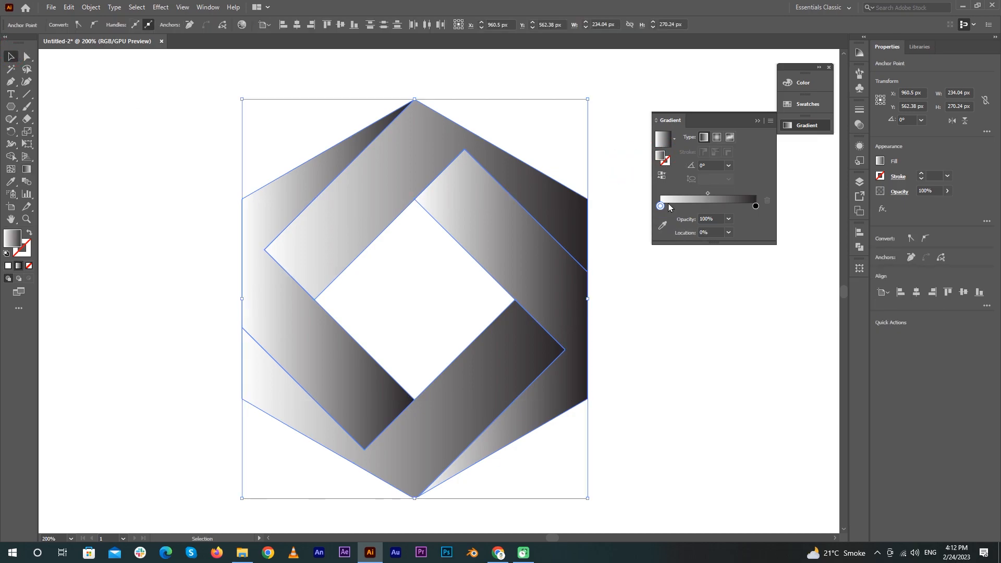
# - Set the fill of the selected bands to turquoise 2CFFEA in the Color Picker
pyautogui.doubleClick(659, 156)
pyautogui.moveTo(688, 215); pyautogui.dragTo(678, 207)
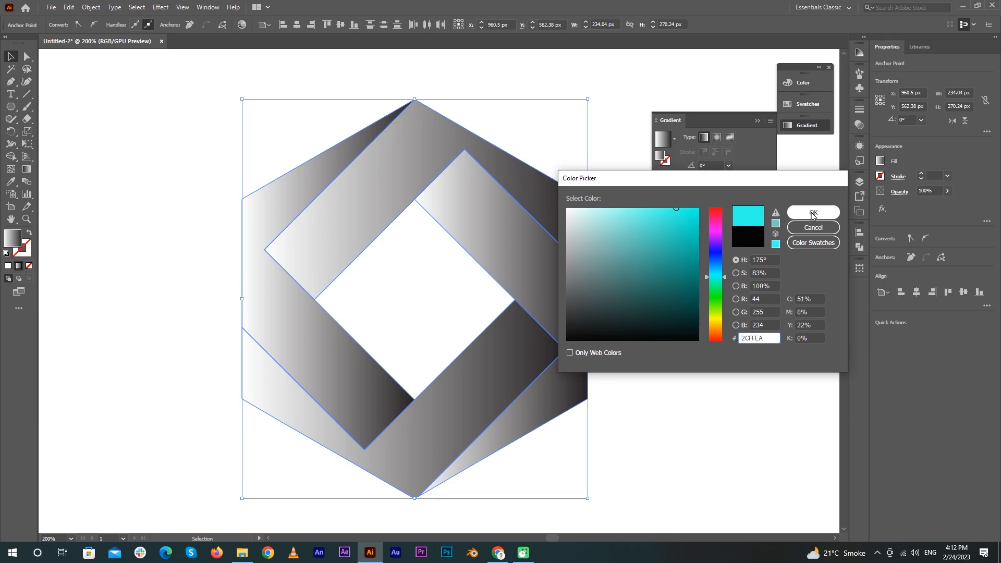
pyautogui.click(798, 213)
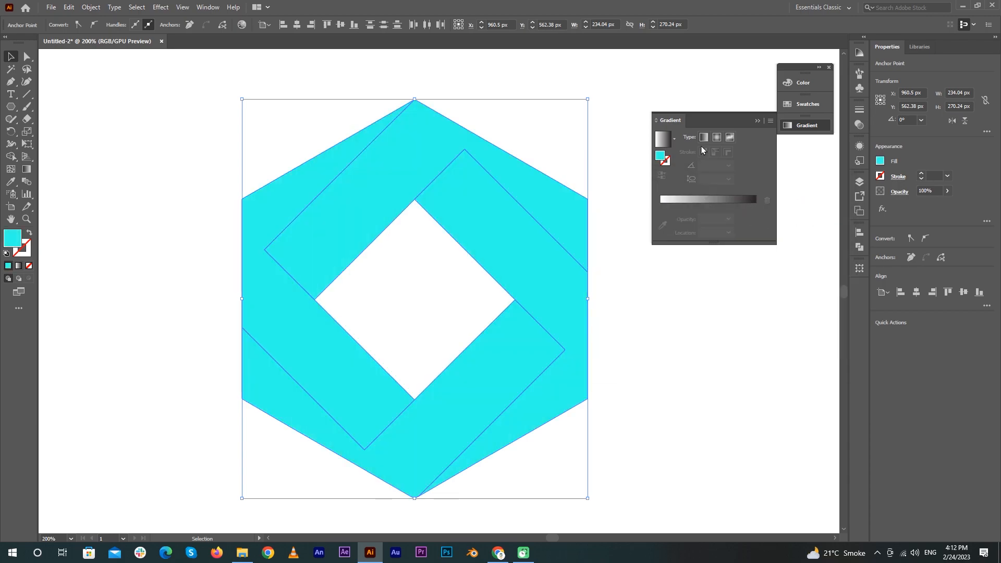
pyautogui.click(668, 163)
pyautogui.doubleClick(668, 165)
pyautogui.moveTo(607, 316)
pyautogui.mouseDown()
pyautogui.moveTo(570, 320)
pyautogui.moveTo(562, 334)
pyautogui.mouseUp()
pyautogui.click(796, 212)
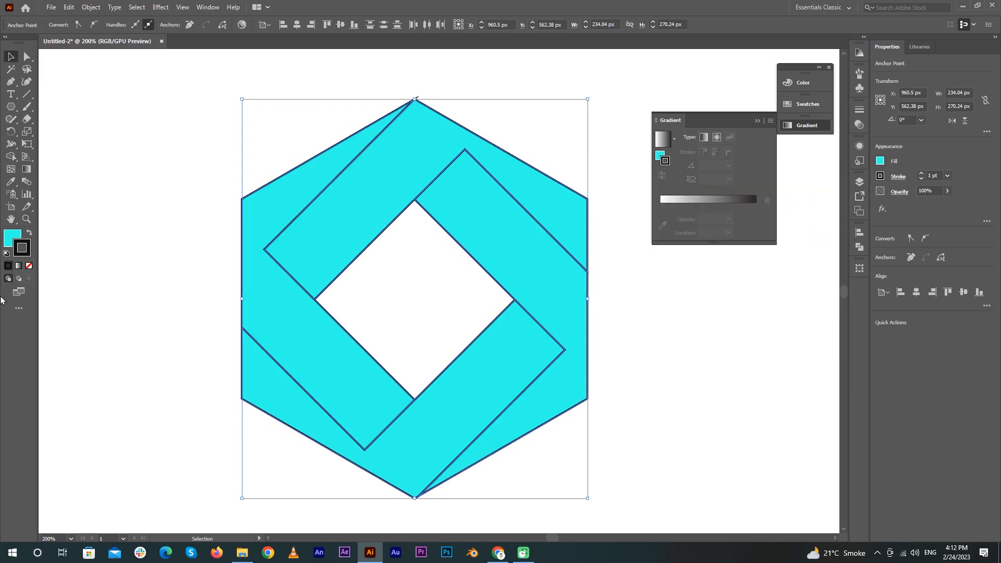
pyautogui.click(30, 267)
pyautogui.click(29, 232)
pyautogui.click(29, 233)
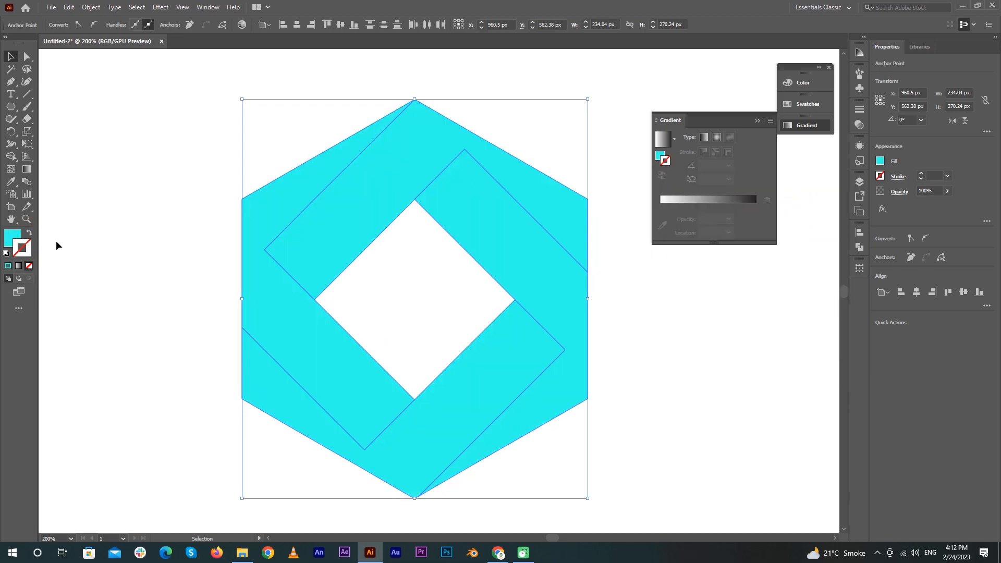
# - Apply the gradient to the bands' stroke and recolour its white start stop with turquoise sampled from the logo
pyautogui.click(663, 146)
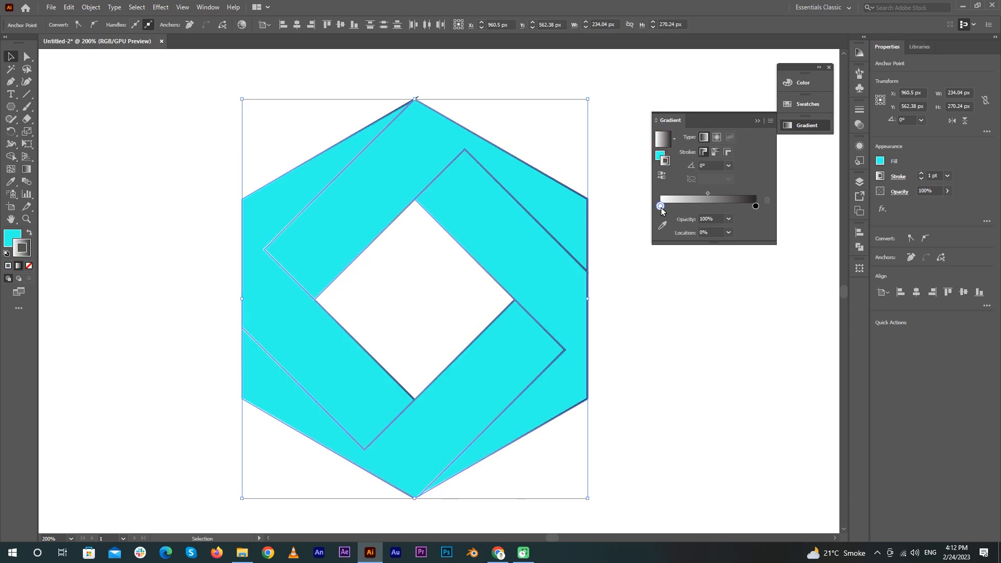
pyautogui.click(662, 225)
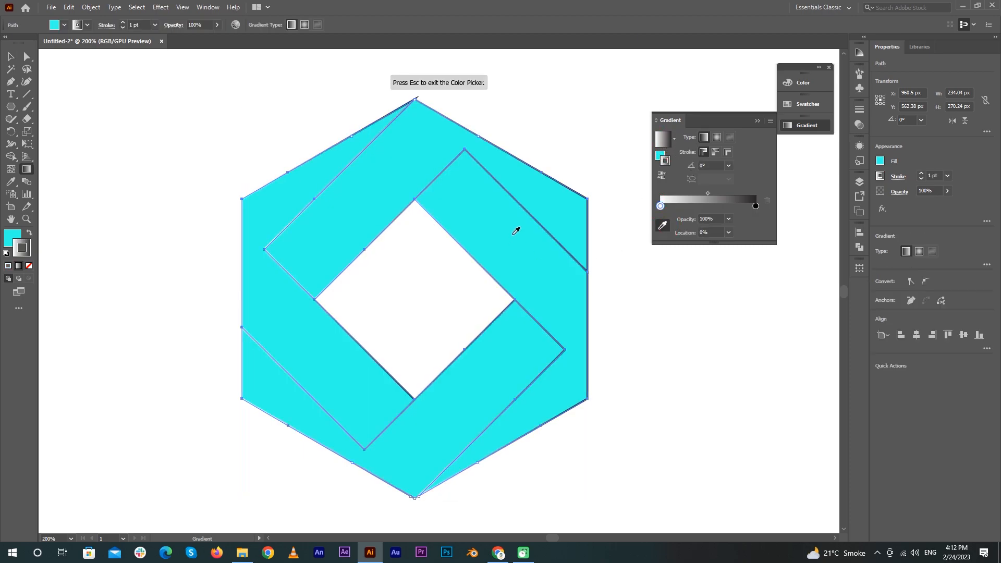
pyautogui.click(527, 223)
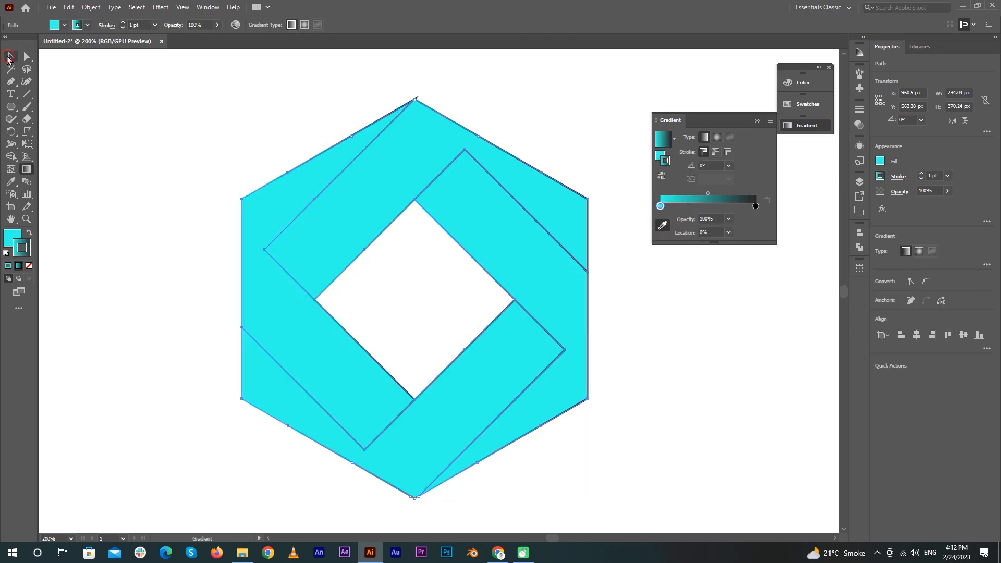
# - Fill the four bands with the turquoise-to-black linear gradient, remove their stroke and deselect them
pyautogui.click(9, 57)
pyautogui.click(30, 266)
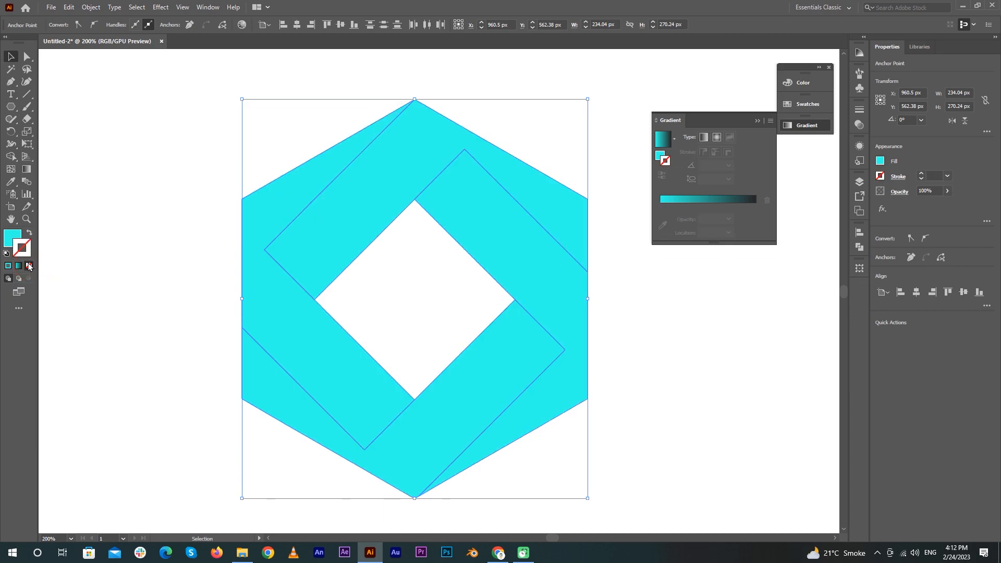
pyautogui.click(19, 266)
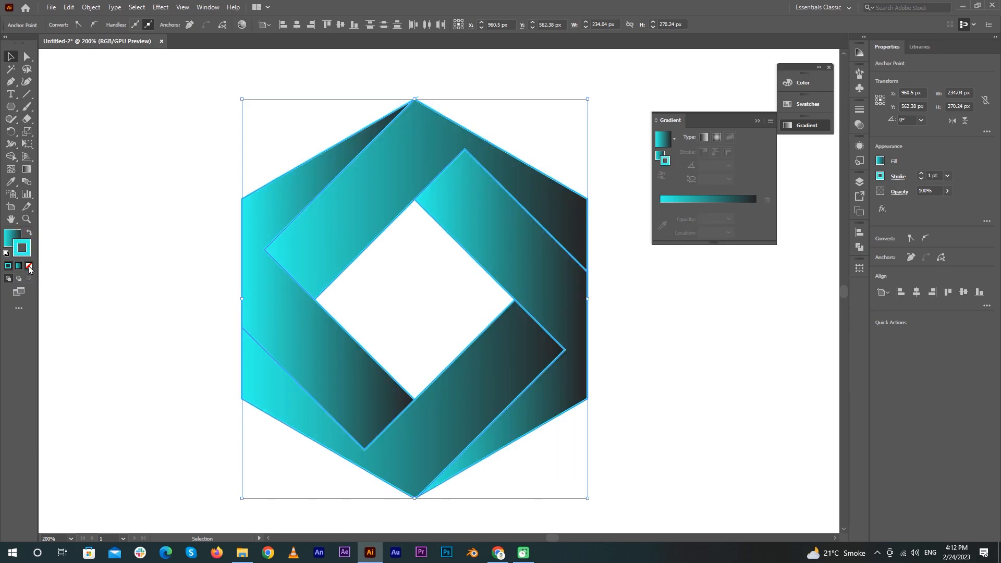
pyautogui.click(715, 336)
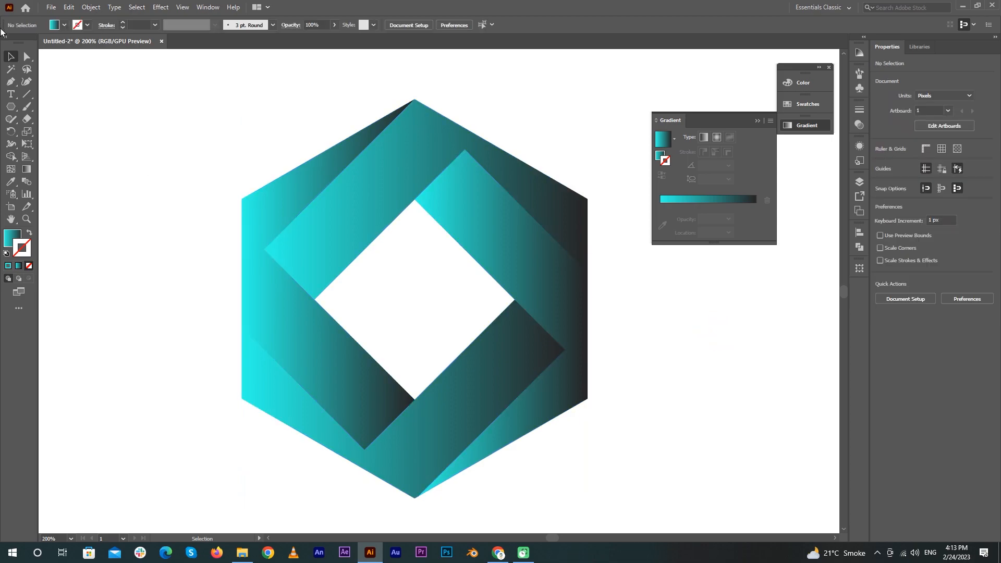
# - Redirect the left band's gradient to run upward from turquoise at its lower end to black above its upper edge
pyautogui.click(27, 57)
pyautogui.click(282, 210)
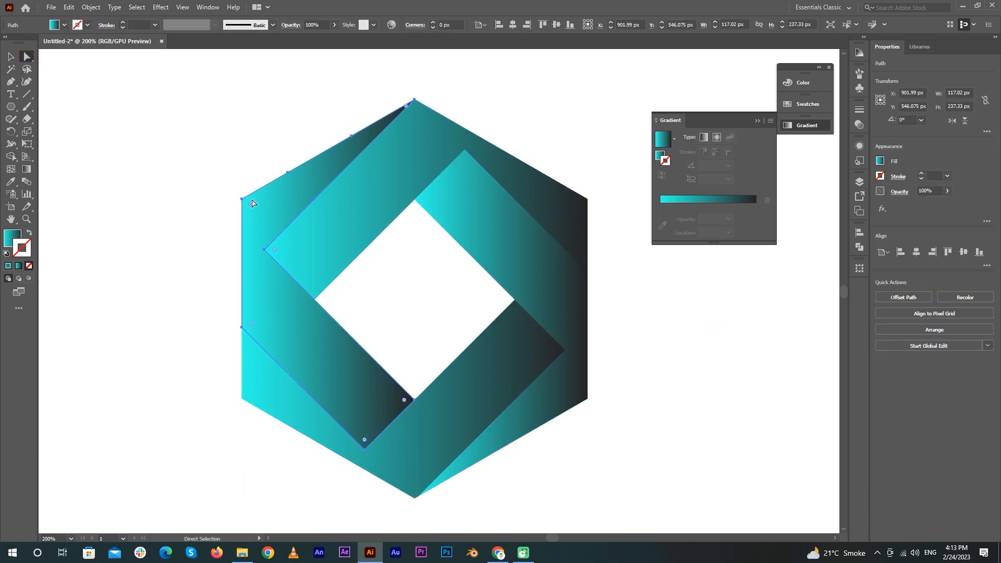
pyautogui.press('g')
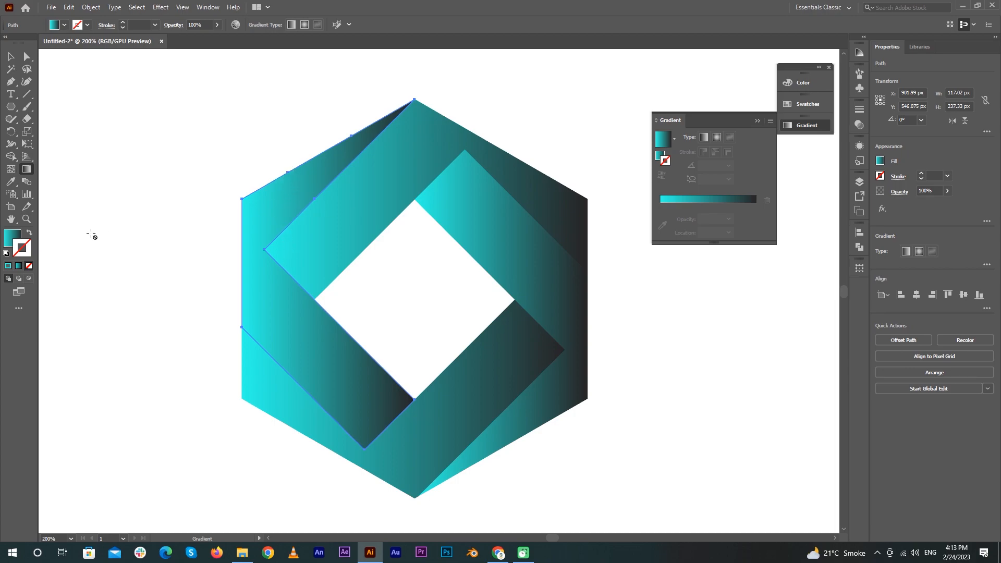
pyautogui.click(28, 233)
pyautogui.click(28, 233)
pyautogui.click(11, 237)
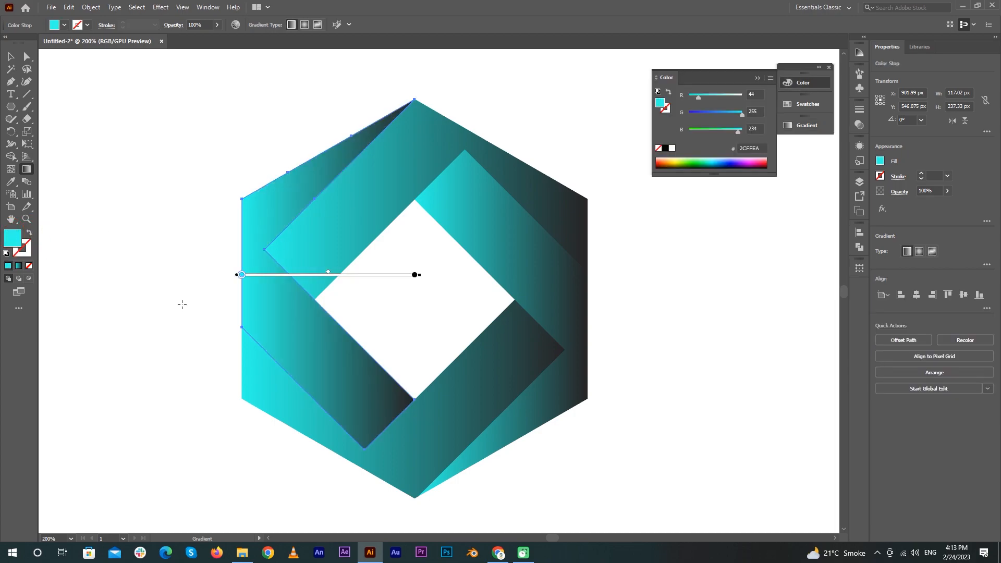
pyautogui.moveTo(308, 434)
pyautogui.mouseDown()
pyautogui.moveTo(304, 201)
pyautogui.moveTo(333, 112)
pyautogui.moveTo(359, 99)
pyautogui.mouseUp()
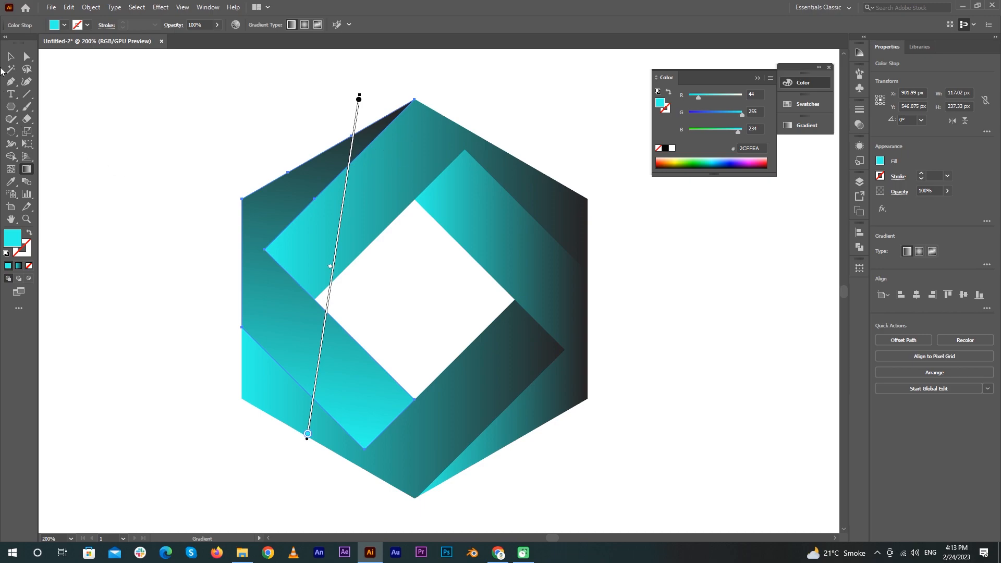
# - Redirect the top band's gradient diagonally from turquoise at the upper left to black at the lower right
pyautogui.press('v')
pyautogui.click(349, 187)
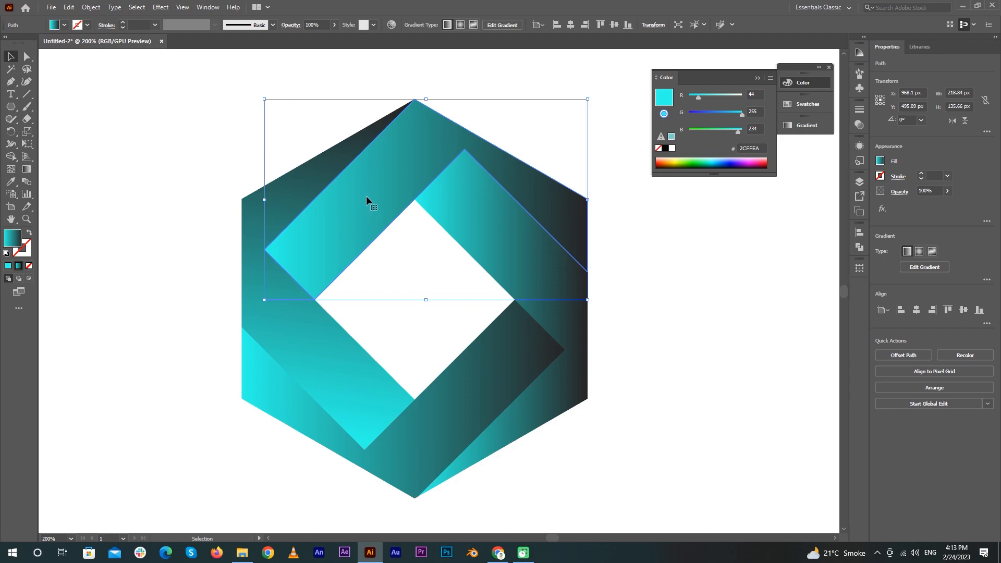
pyautogui.click(24, 172)
pyautogui.moveTo(360, 83)
pyautogui.mouseDown()
pyautogui.moveTo(393, 163)
pyautogui.moveTo(588, 302)
pyautogui.moveTo(592, 261)
pyautogui.moveTo(594, 294)
pyautogui.moveTo(576, 335)
pyautogui.moveTo(563, 341)
pyautogui.moveTo(537, 314)
pyautogui.mouseUp()
# - Redirect the bottom band's gradient to run from turquoise at its right end to black beyond its left end
pyautogui.press('v')
pyautogui.click(321, 383)
pyautogui.click(317, 424)
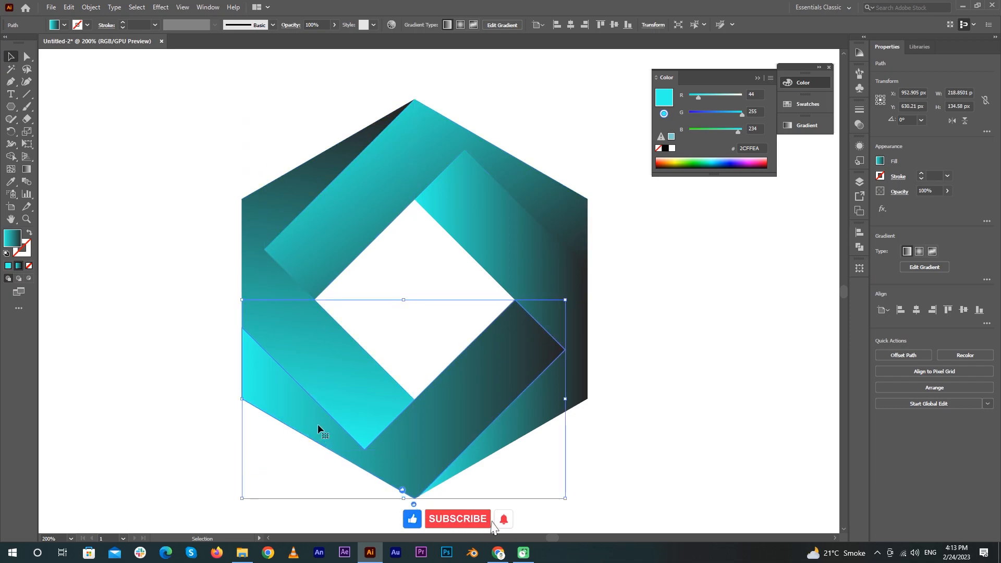
pyautogui.click(30, 171)
pyautogui.moveTo(345, 495); pyautogui.dragTo(202, 513)
pyautogui.moveTo(561, 291)
pyautogui.mouseDown()
pyautogui.moveTo(290, 391)
pyautogui.moveTo(398, 297)
pyautogui.moveTo(152, 378)
pyautogui.mouseUp()
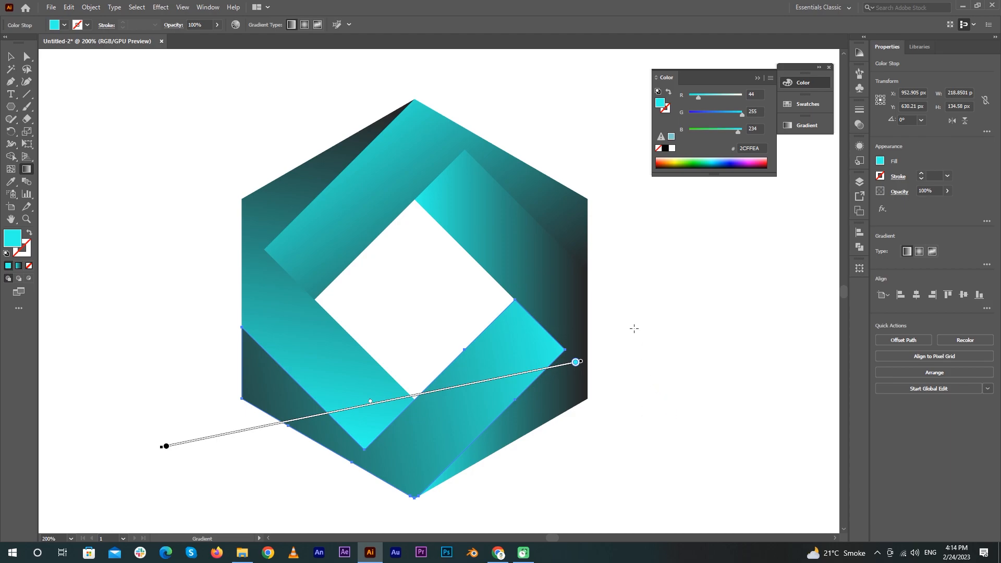
# - Redirect the right band's gradient to run downward from turquoise at its upper end to black at its lower end
pyautogui.press('v')
pyautogui.click(505, 240)
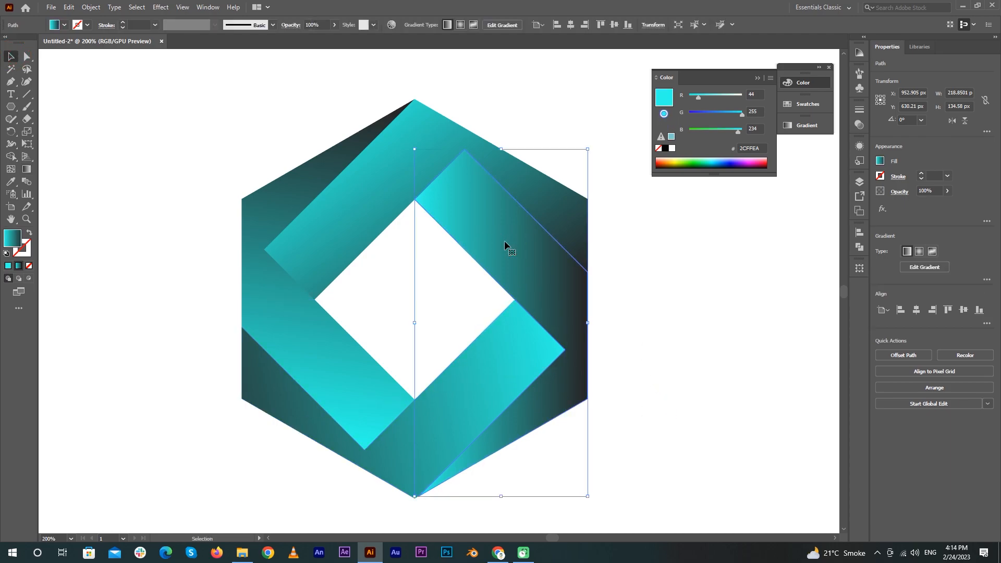
pyautogui.click(26, 168)
pyautogui.moveTo(505, 478); pyautogui.dragTo(492, 501)
pyautogui.moveTo(469, 181)
pyautogui.mouseDown()
pyautogui.moveTo(494, 468)
pyautogui.moveTo(482, 478)
pyautogui.moveTo(512, 456)
pyautogui.moveTo(492, 490)
pyautogui.mouseUp()
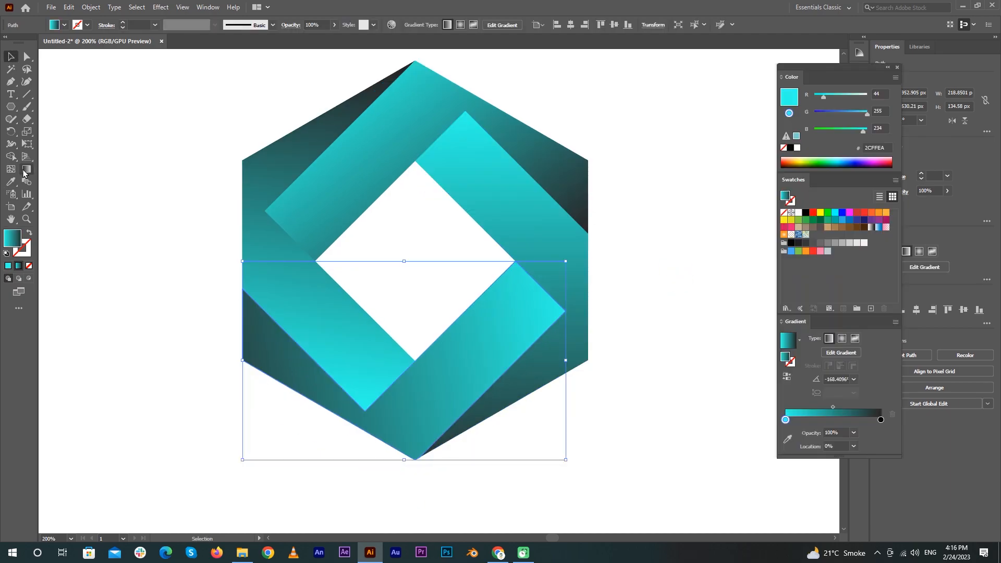
# - Redraw the bottom band's gradient longer and nearly horizontal, at about -176°, from its right end to well beyond its left end
pyautogui.click(24, 172)
pyautogui.moveTo(582, 402)
pyautogui.mouseDown()
pyautogui.moveTo(139, 336)
pyautogui.moveTo(90, 435)
pyautogui.mouseUp()
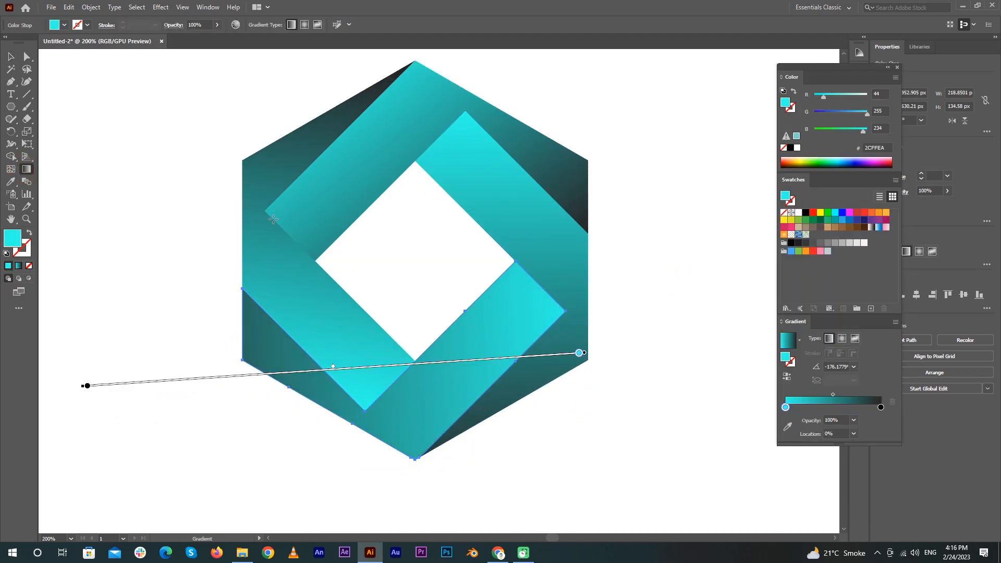
pyautogui.click(10, 56)
pyautogui.click(190, 215)
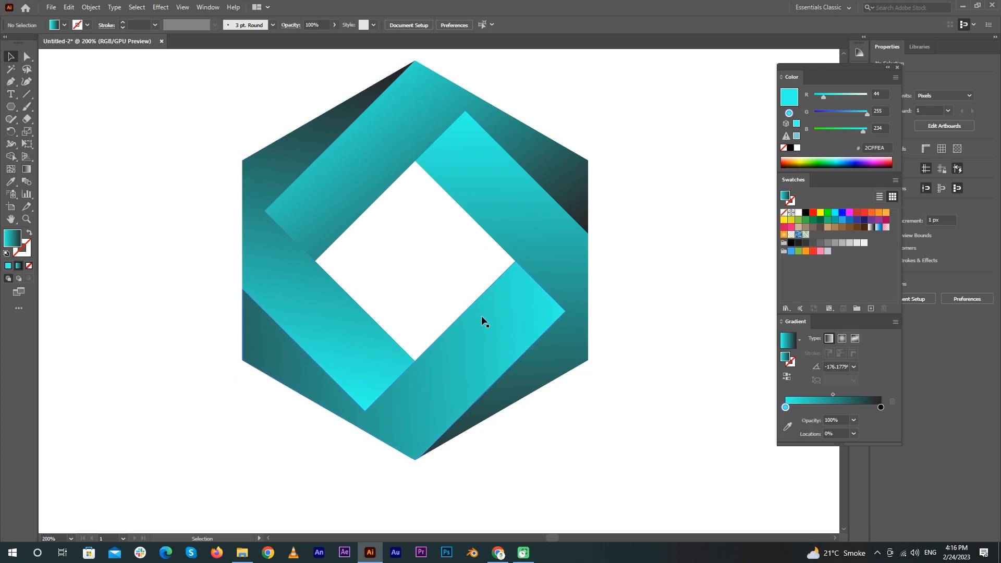
# - Draw a 56 px circle left of the logo and fill it with a radial gradient from black centre to white edge
pyautogui.moveTo(11, 107); pyautogui.dragTo(52, 131)
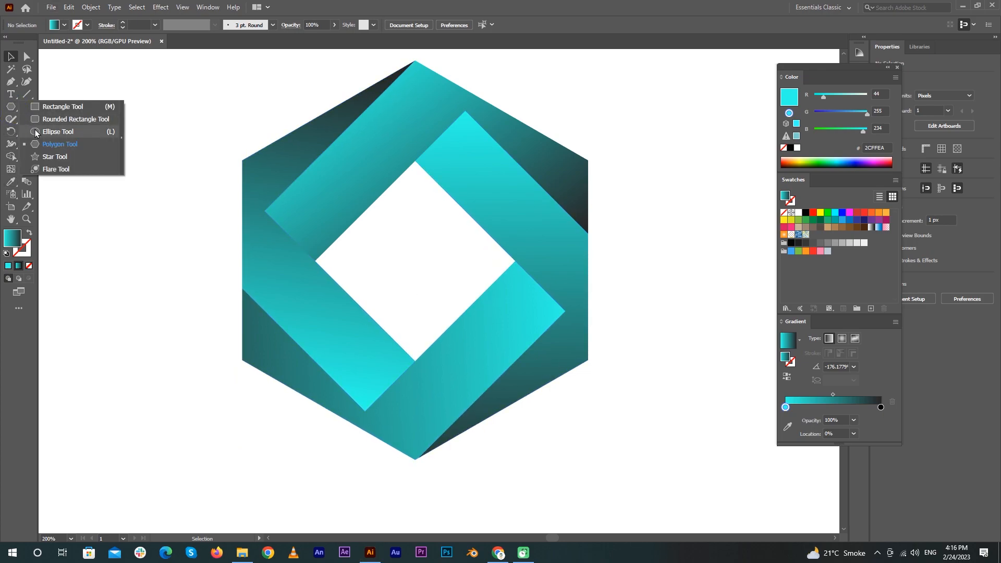
pyautogui.moveTo(101, 200); pyautogui.dragTo(185, 283)
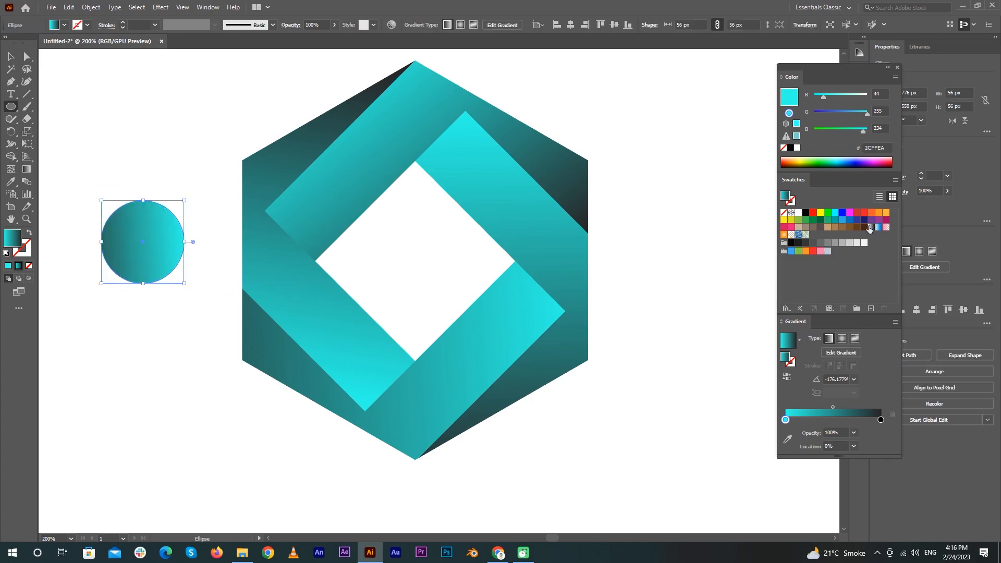
pyautogui.click(870, 228)
pyautogui.click(842, 339)
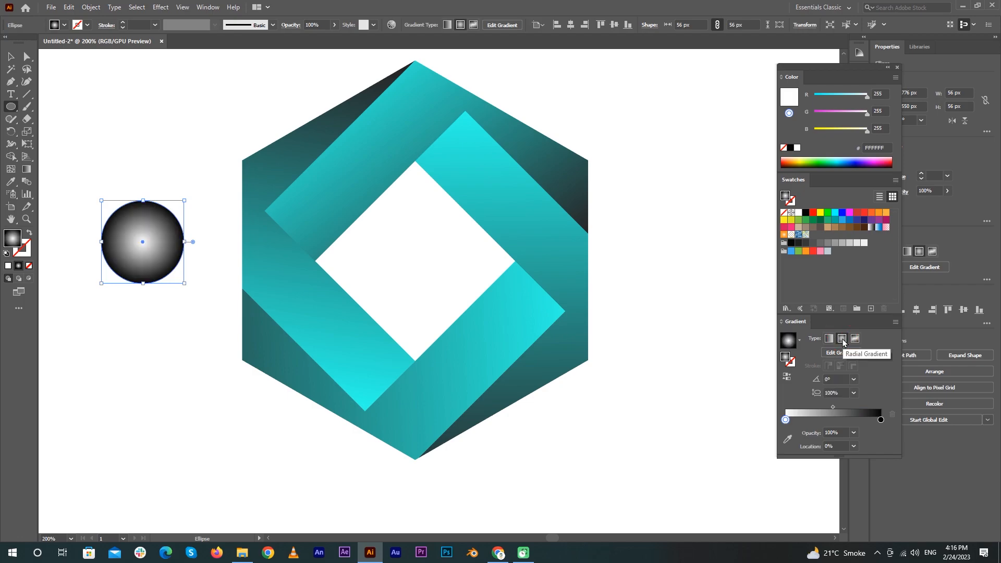
pyautogui.click(786, 376)
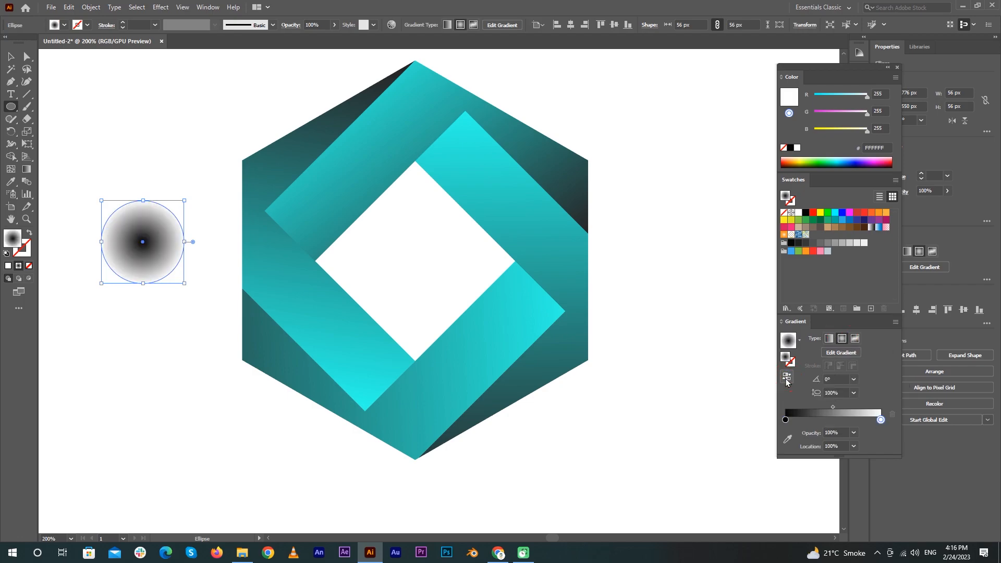
pyautogui.click(853, 432)
pyautogui.click(870, 308)
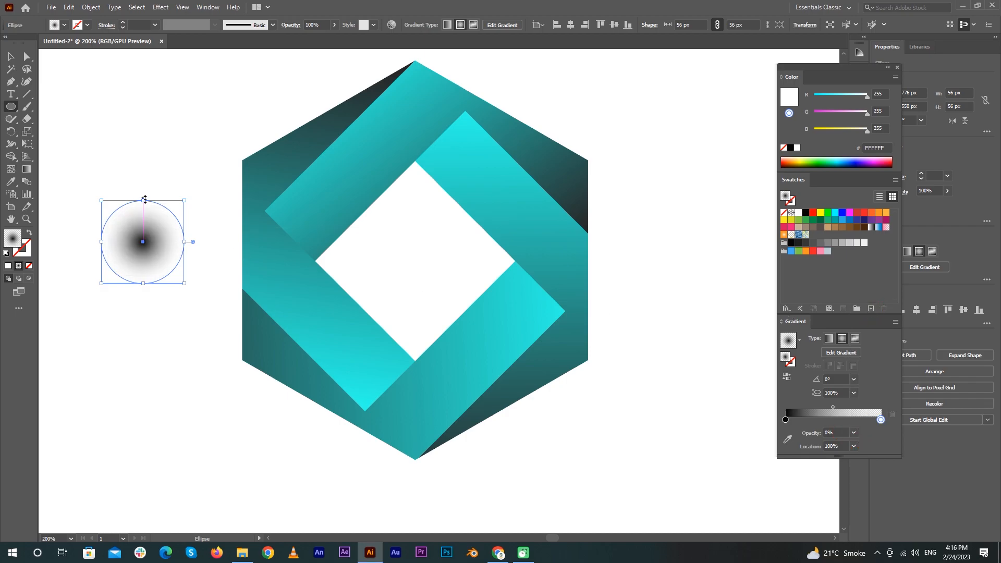
pyautogui.hotkey('ctrl', 'z')
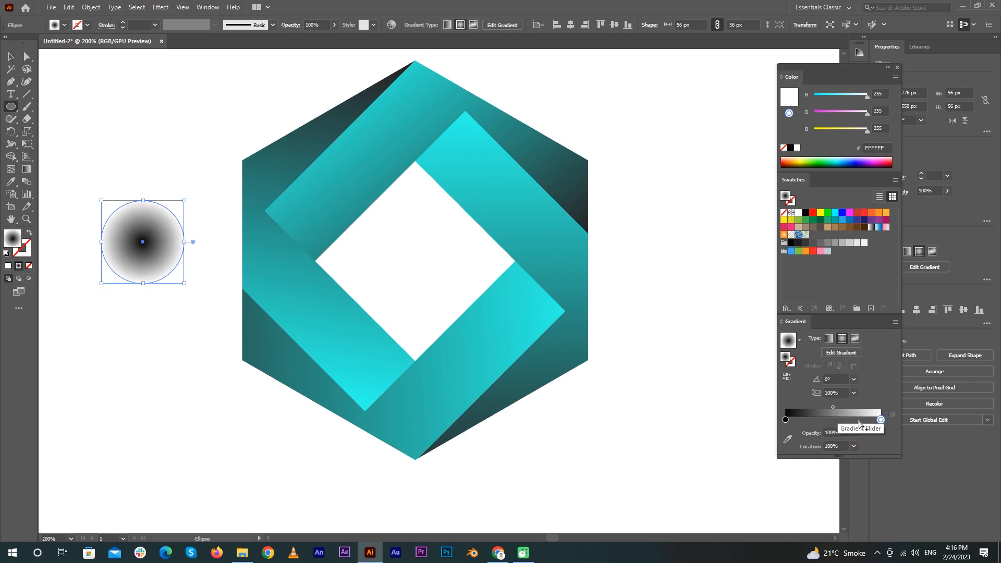
# - Move the circle onto the logo's left band and set its white gradient stop to 0% opacity
pyautogui.press('v')
pyautogui.moveTo(150, 255); pyautogui.dragTo(269, 282)
pyautogui.click(853, 432)
pyautogui.click(864, 308)
# - Flatten the circle into a 108 × 7 px ellipse and set its blending mode to Multiply
pyautogui.moveTo(260, 228); pyautogui.dragTo(376, 305)
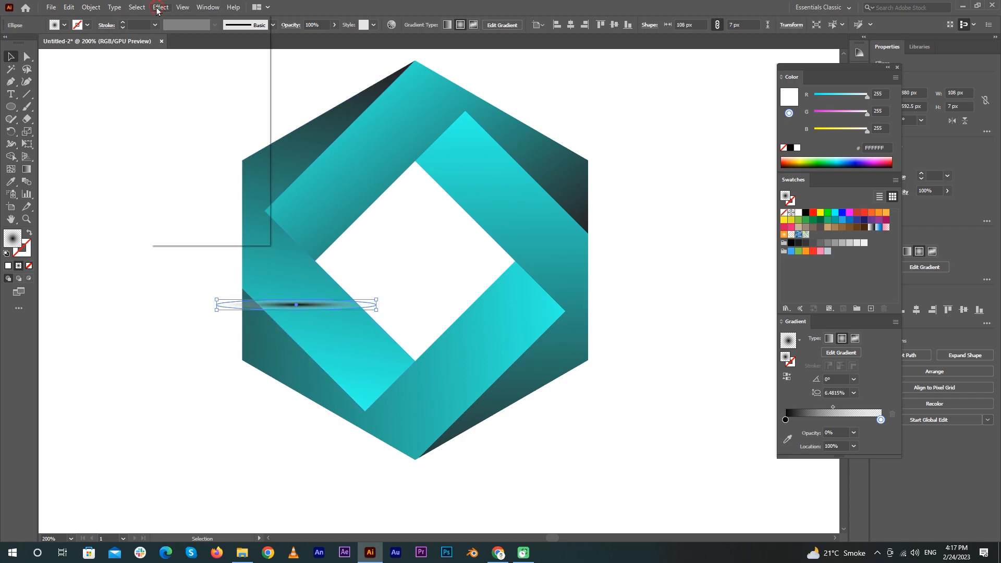
pyautogui.click(159, 8)
pyautogui.moveTo(208, 7)
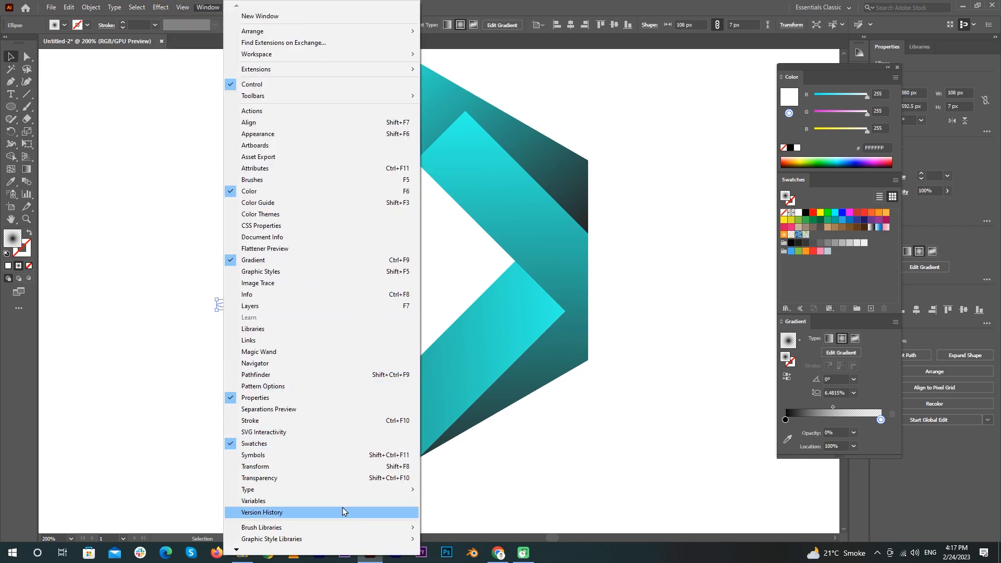
pyautogui.click(389, 479)
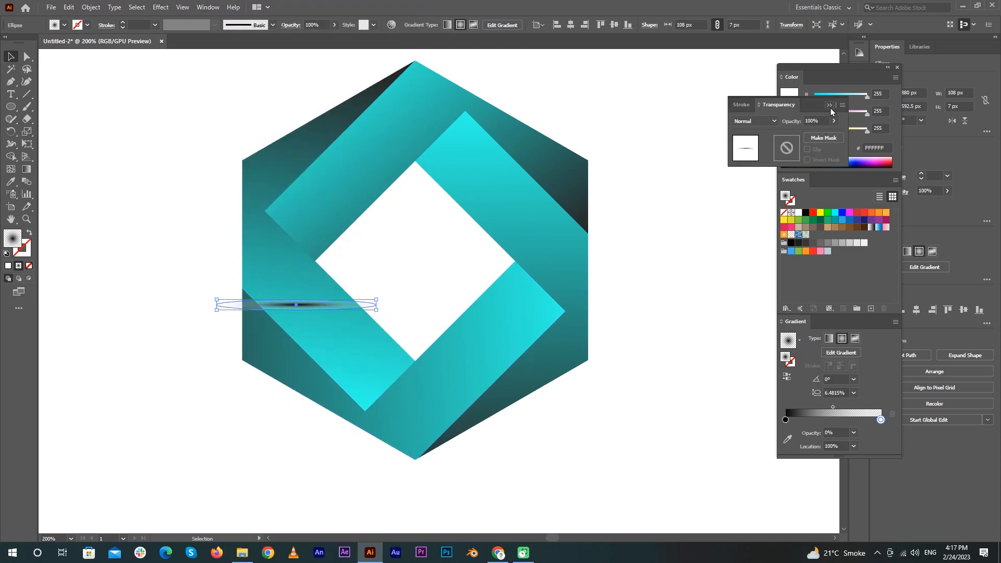
pyautogui.click(755, 121)
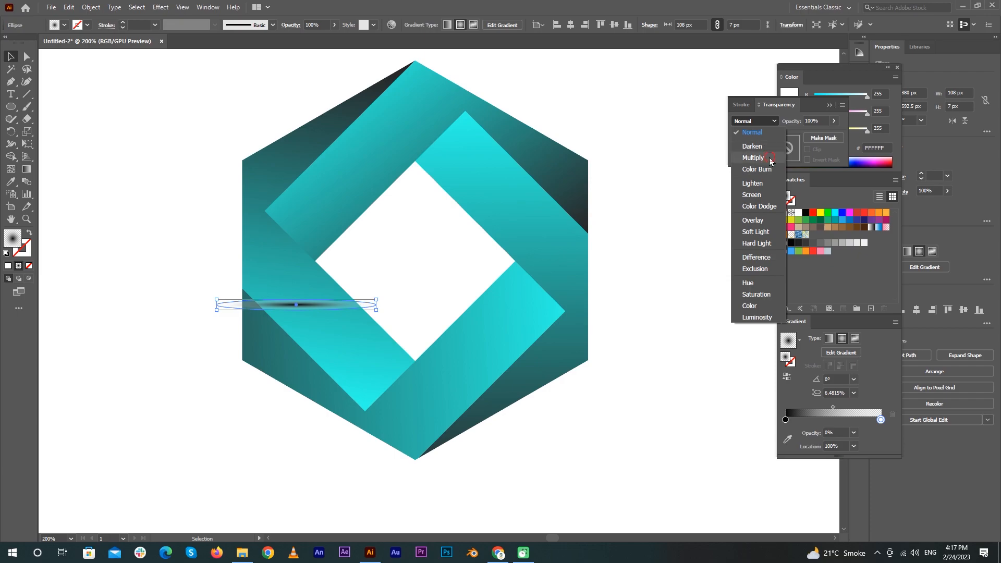
pyautogui.click(770, 160)
# - Move the flat ellipse under the logo's bottom tip as a shadow and send it to the back
pyautogui.moveTo(311, 304); pyautogui.dragTo(428, 461)
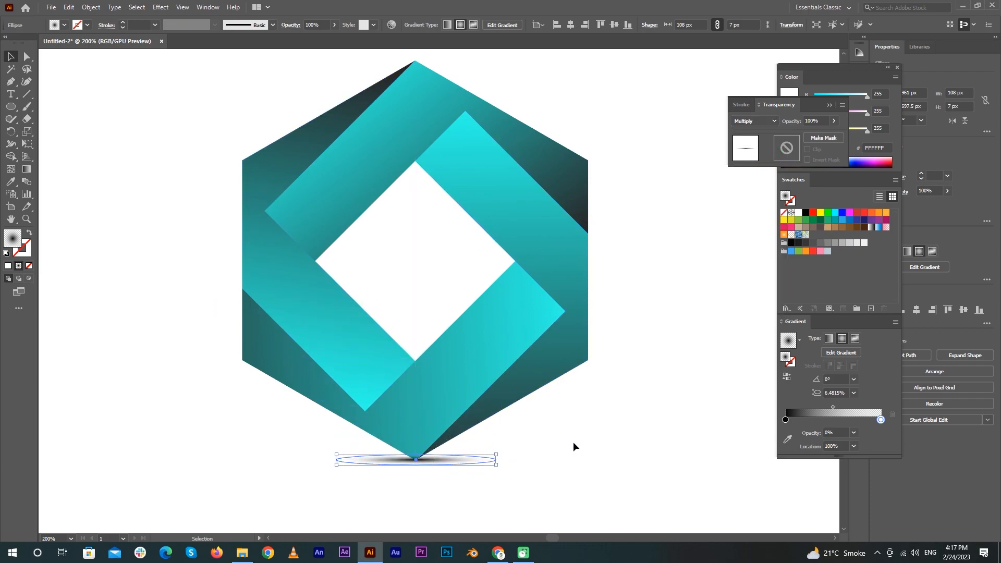
pyautogui.rightClick(465, 461)
pyautogui.moveTo(511, 403)
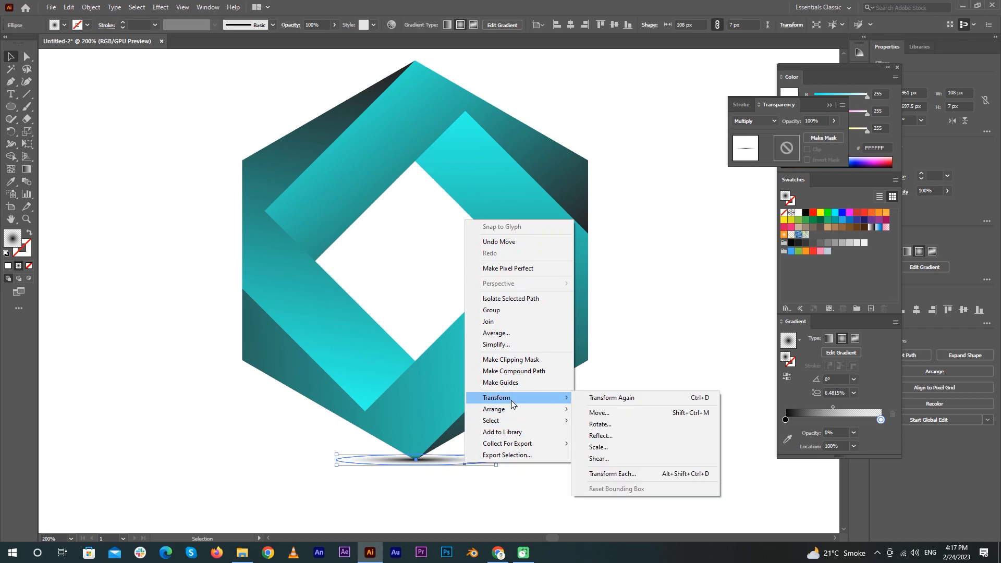
pyautogui.click(632, 447)
pyautogui.click(617, 432)
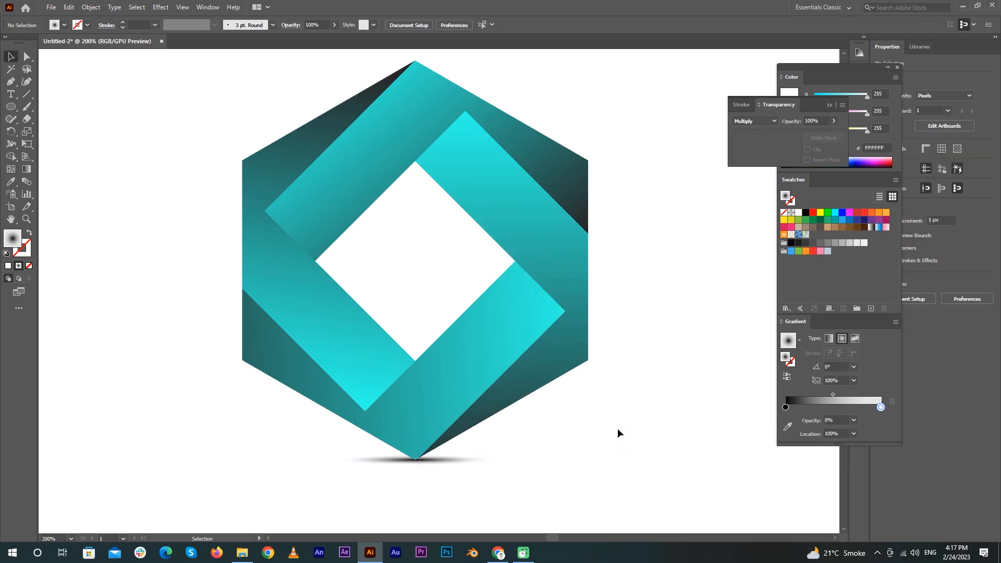
pyautogui.scroll(-1, 619, 433)
pyautogui.press('space')
pyautogui.moveTo(678, 364); pyautogui.dragTo(638, 362)
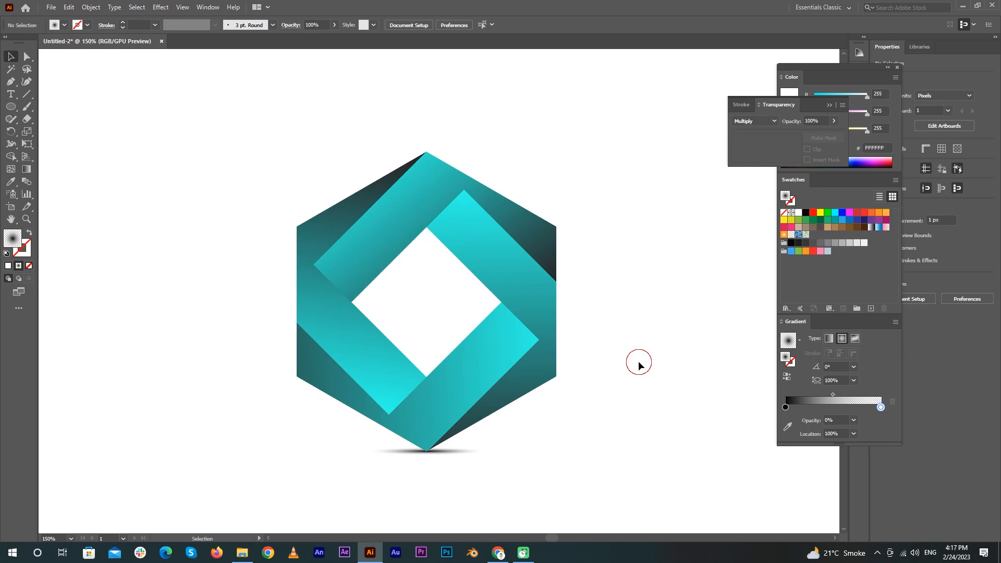